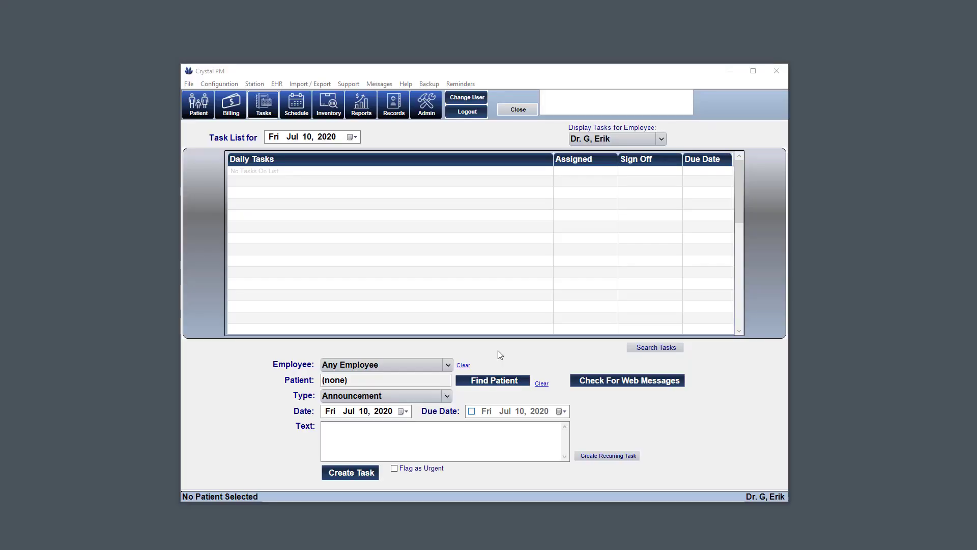
- From Admin > Email, look over the Direct Mail inbox's Compose and Messages views, then close it
click(425, 108)
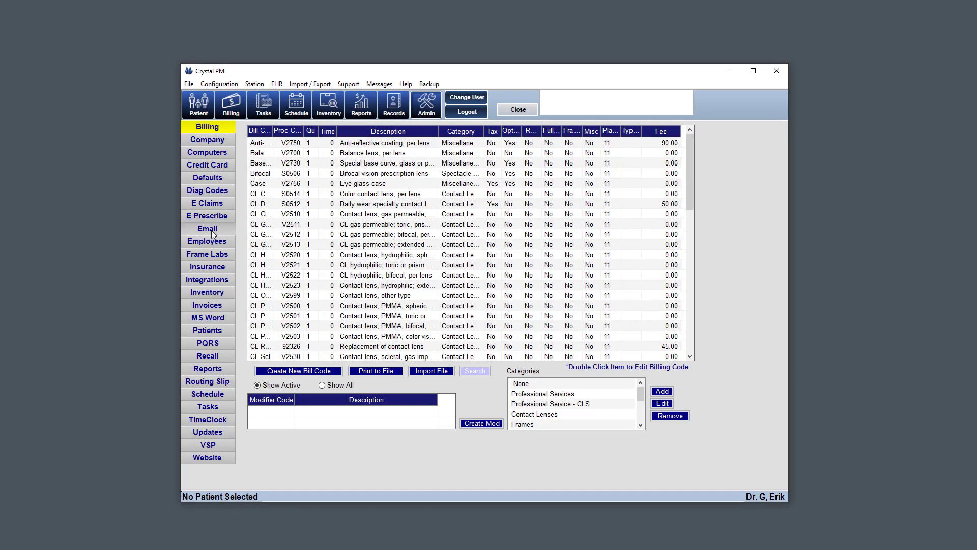
click(212, 231)
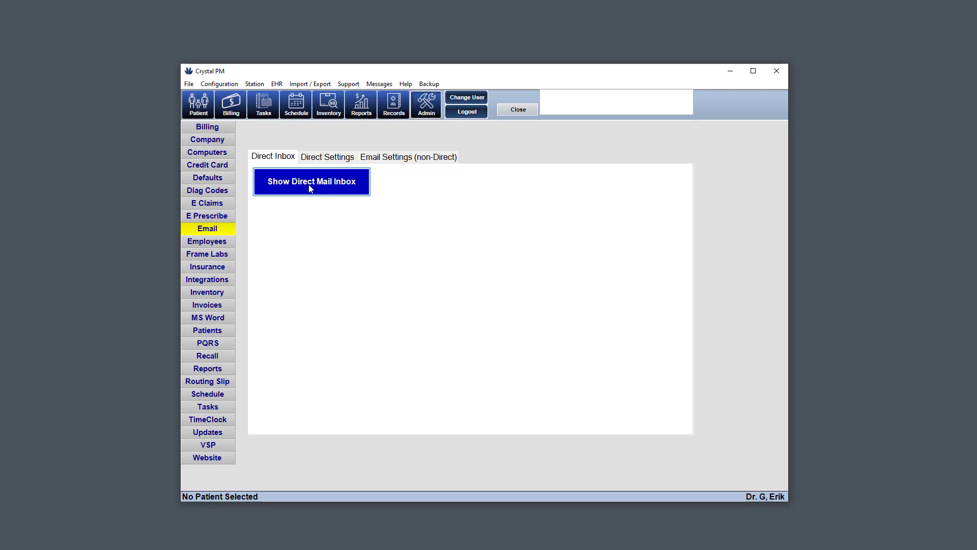
click(325, 189)
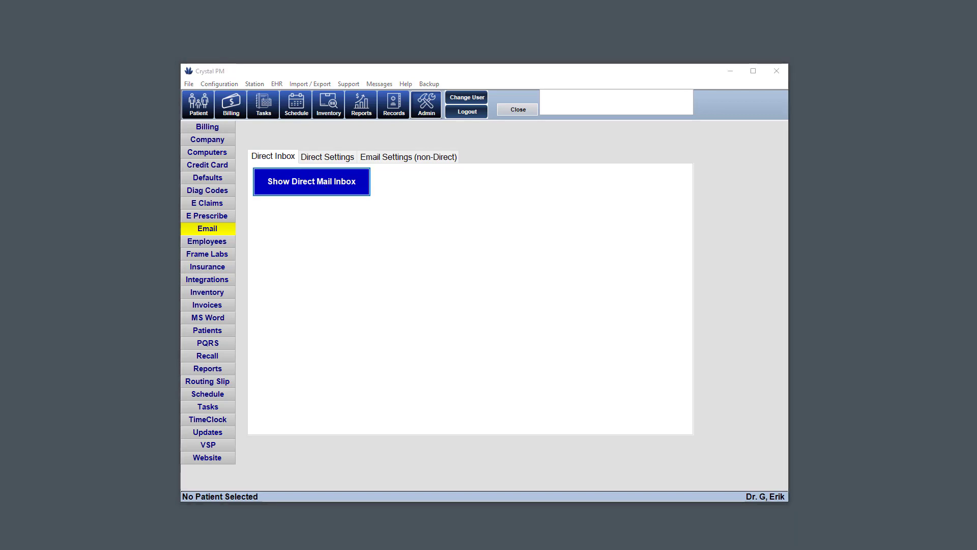
drag(521, 99, 656, 123)
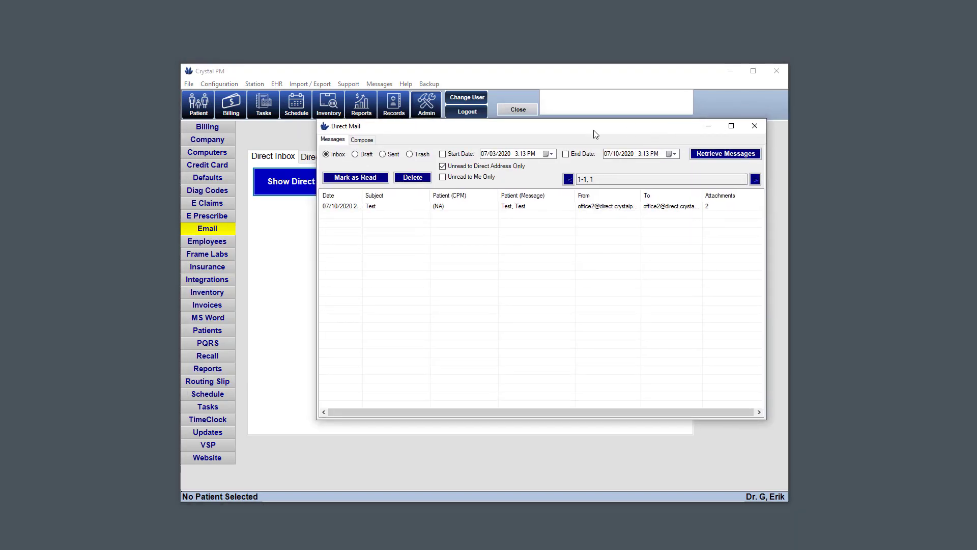
click(362, 140)
click(338, 141)
click(752, 126)
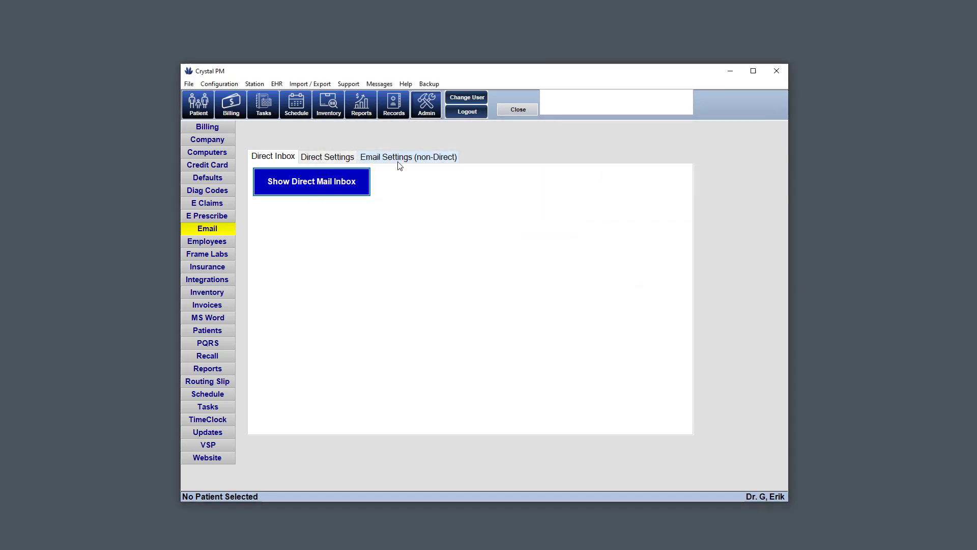
- Review the Direct SMTP/IMAP server details down to the manual retrieval every 5 minutes
click(325, 159)
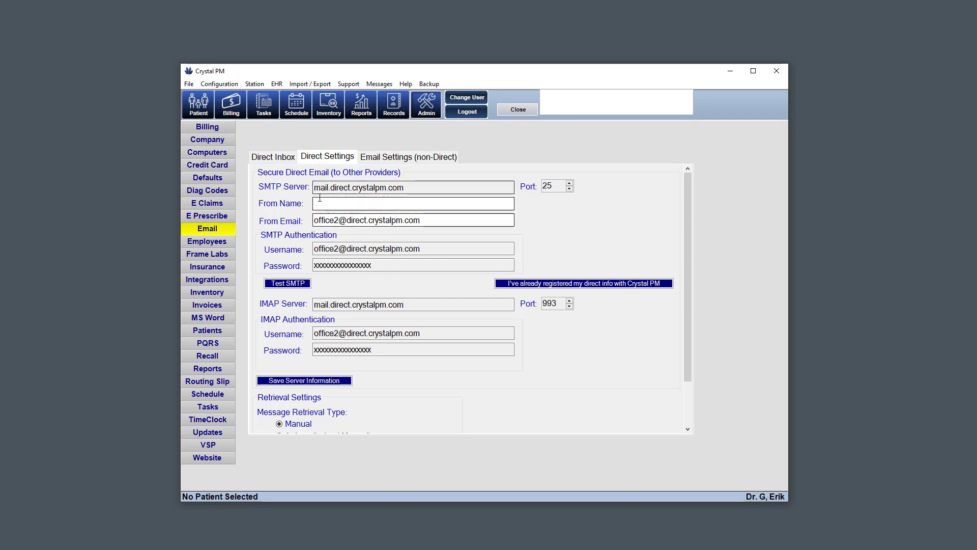
click(355, 222)
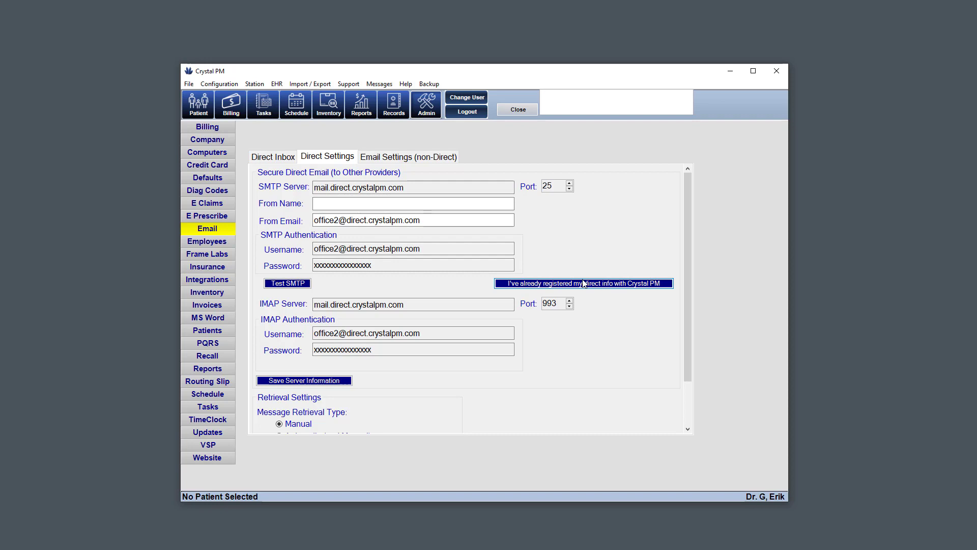
drag(689, 240, 676, 295)
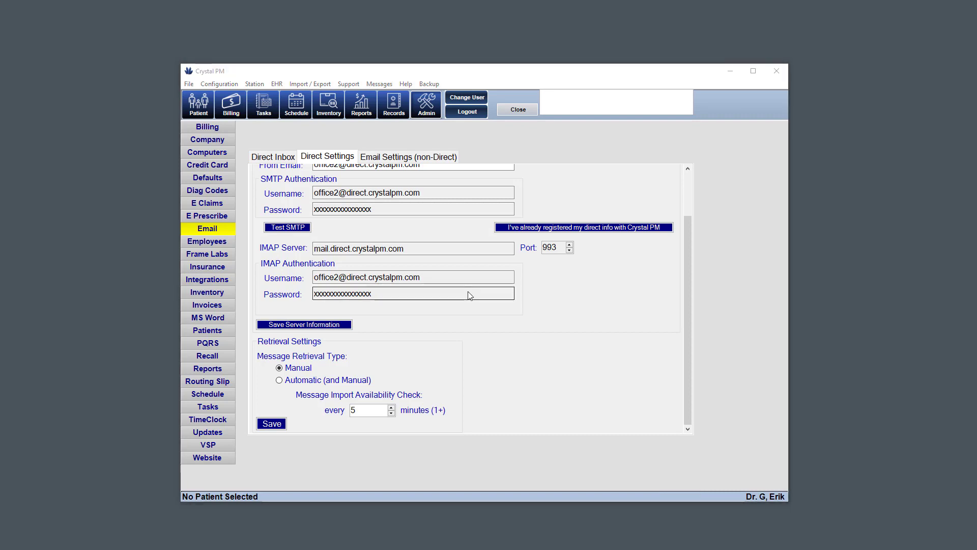
- Open the doctor's employee record and view its Integrations settings
click(203, 243)
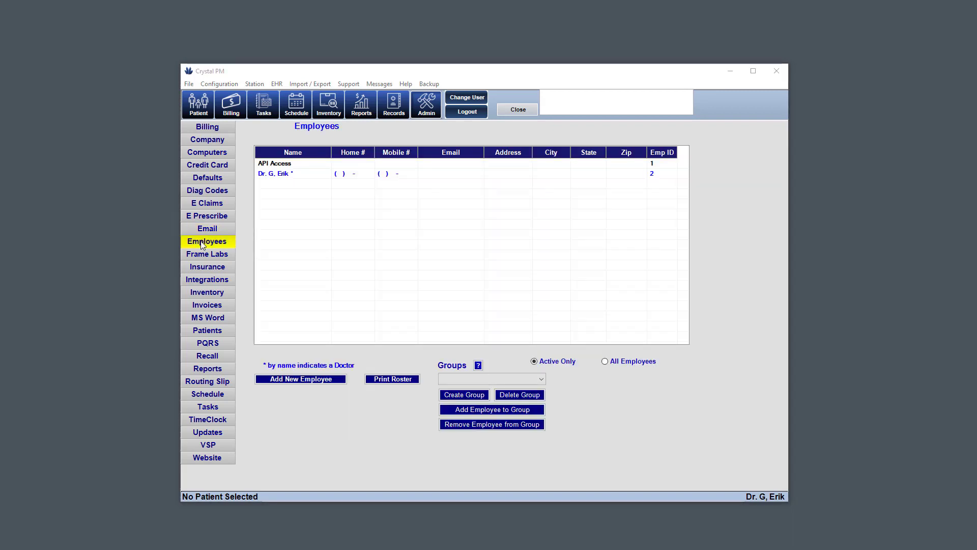
click(291, 175)
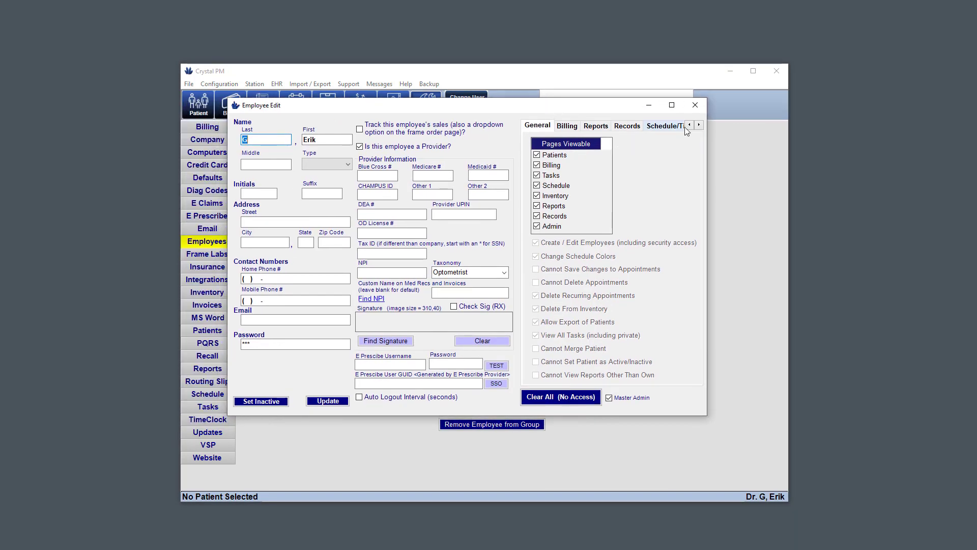
click(699, 125)
click(699, 125)
click(700, 124)
click(699, 124)
click(699, 125)
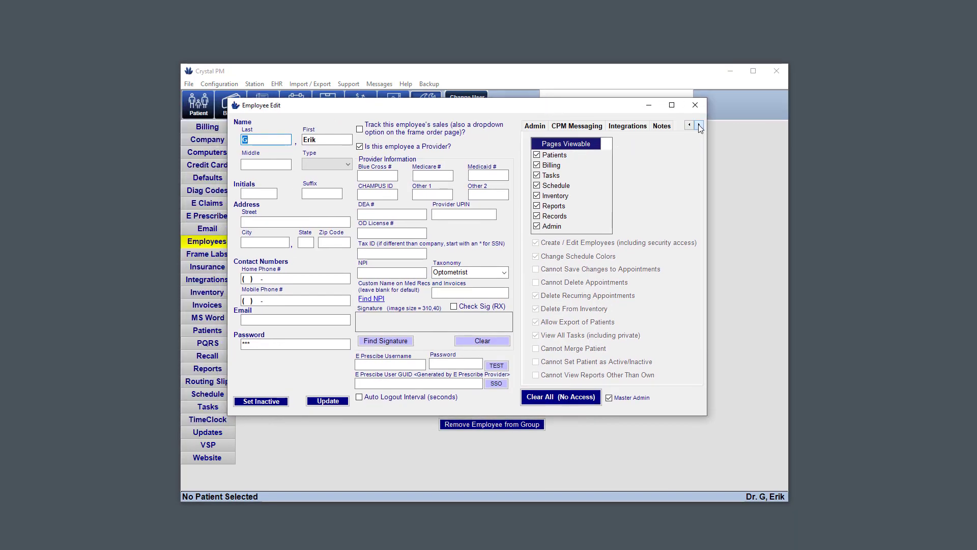
click(624, 125)
drag(698, 185, 692, 205)
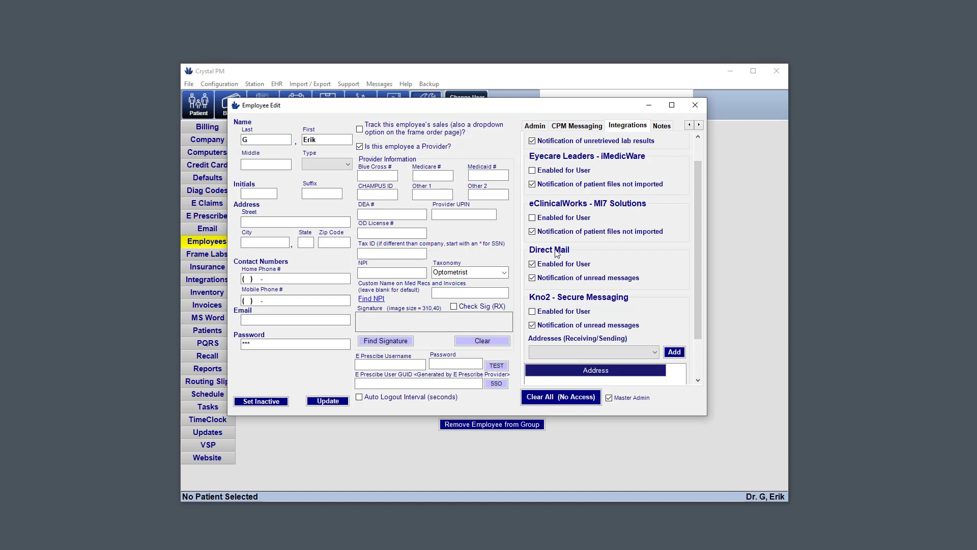
- Keep Direct Mail Enabled for User checked and save the employee record with Update
click(535, 125)
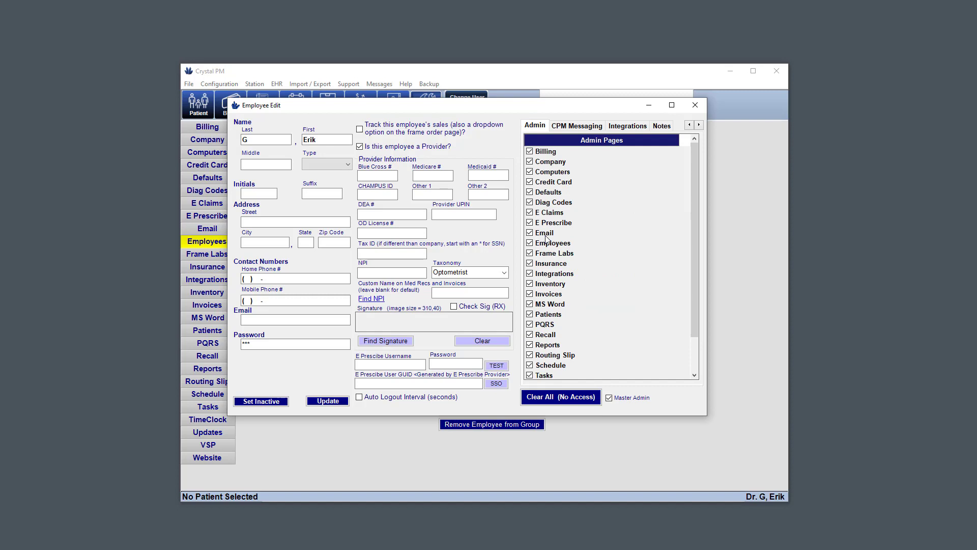
click(624, 128)
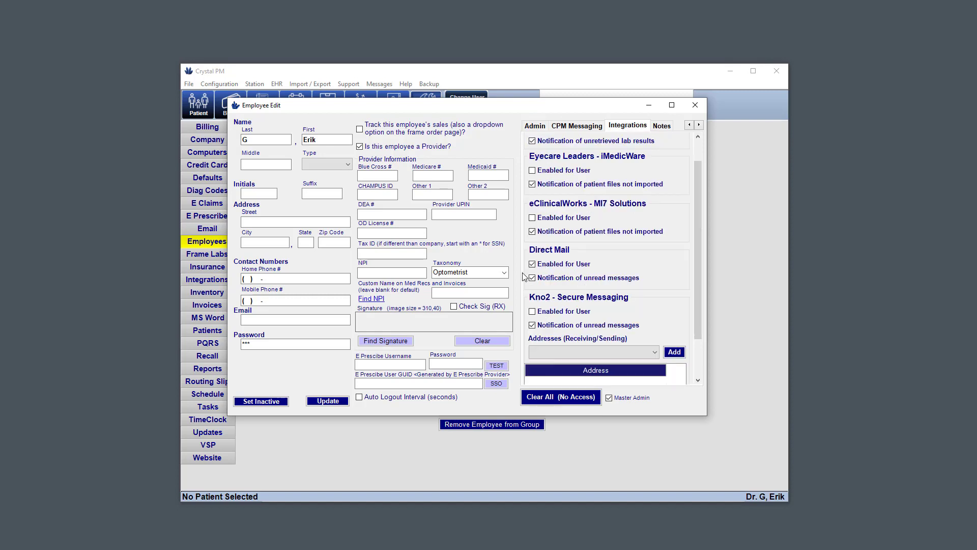
click(531, 264)
click(531, 264)
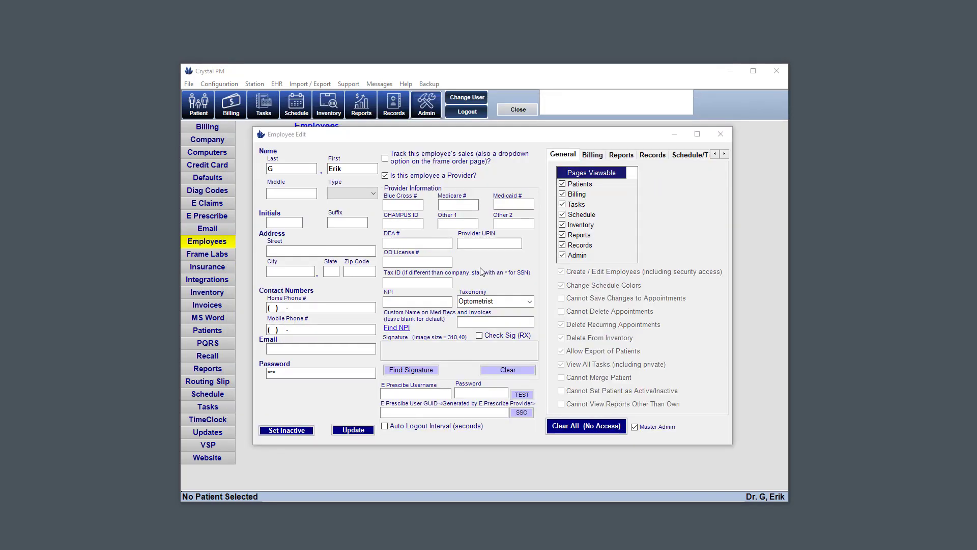
click(349, 430)
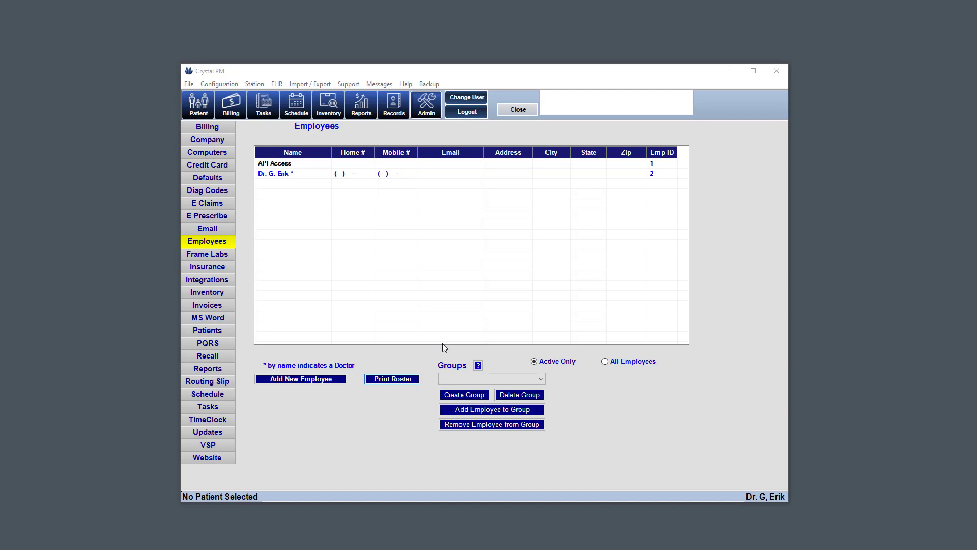
- Restart Crystal PM and dismiss the Import / Export menu, leaving the empty Tasks screen
click(780, 73)
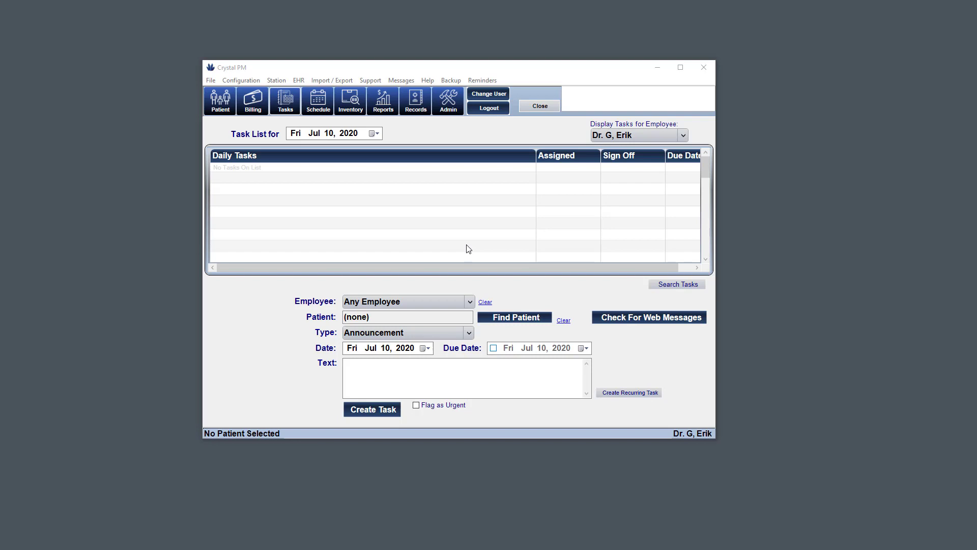
click(340, 82)
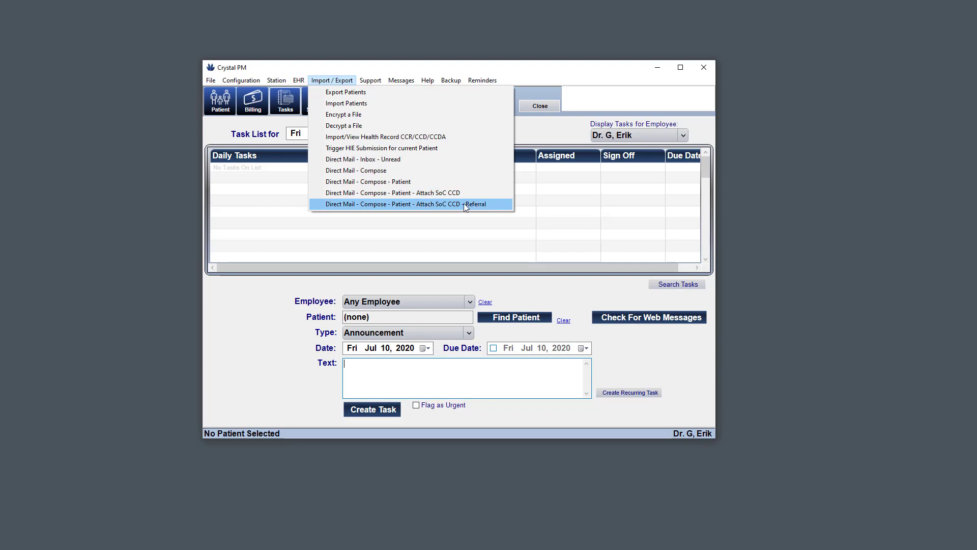
click(463, 203)
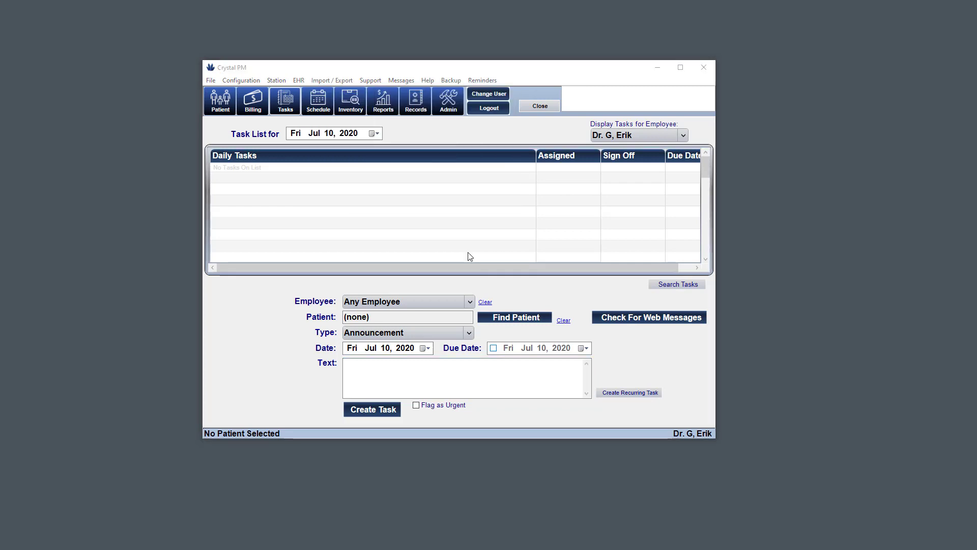
- Check the unread Direct Mail inbox, holding one 'Test' message with 2 attachments, and close it
click(336, 82)
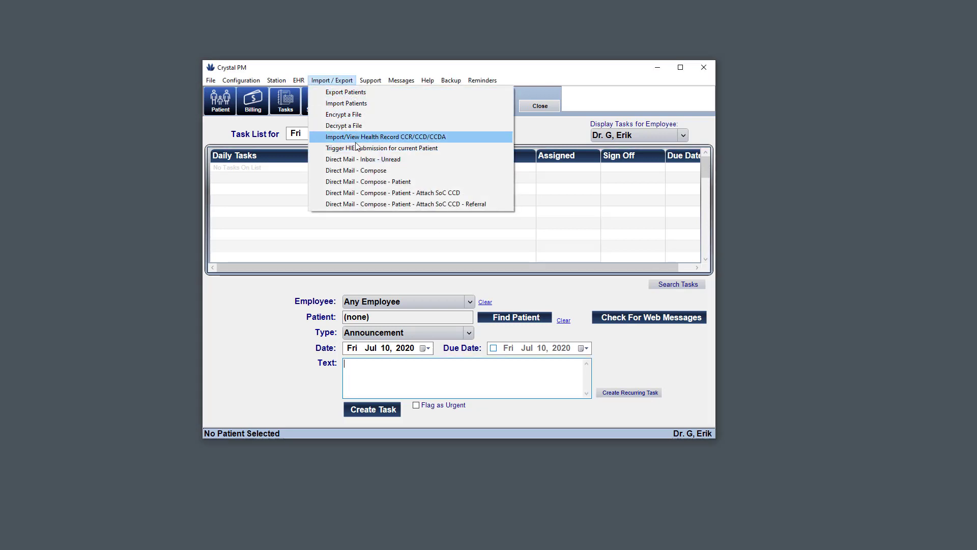
click(396, 160)
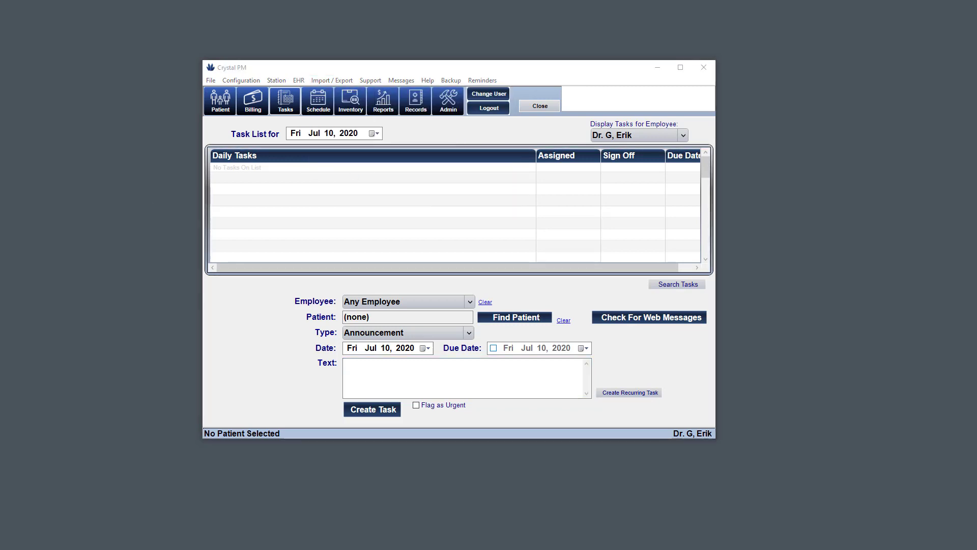
drag(296, 99, 573, 101)
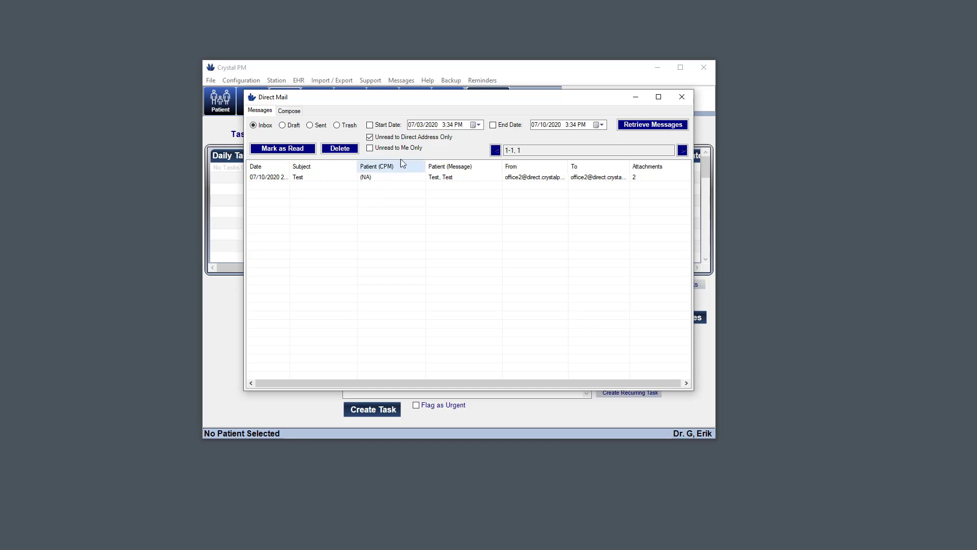
click(682, 97)
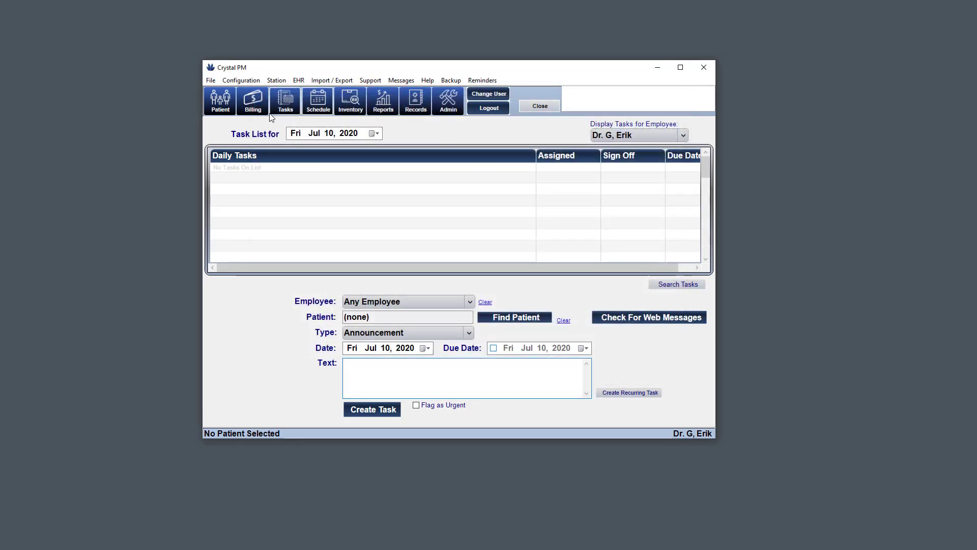
- Find the test patient and compose a Direct Mail with the Summary of Care ccd.xml and ccd.html attached
click(222, 102)
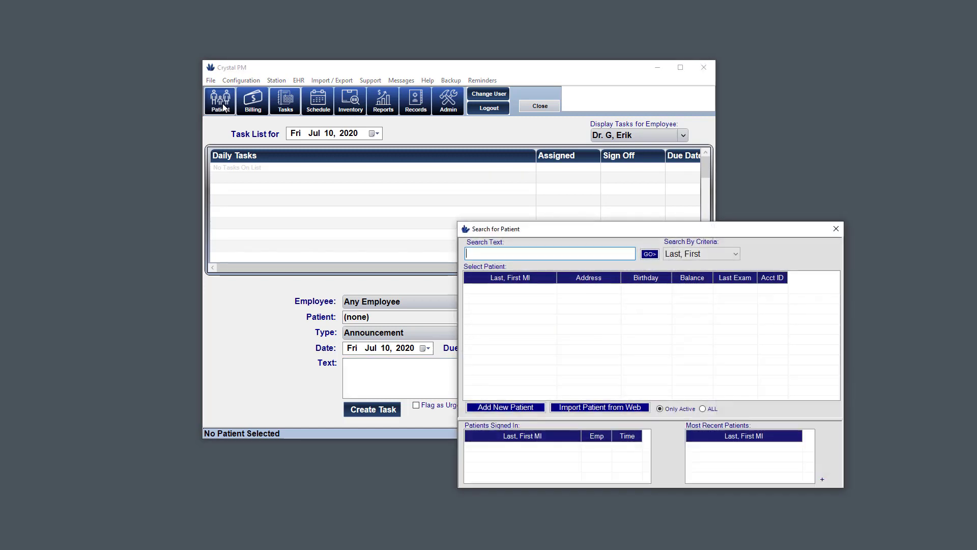
text(test)
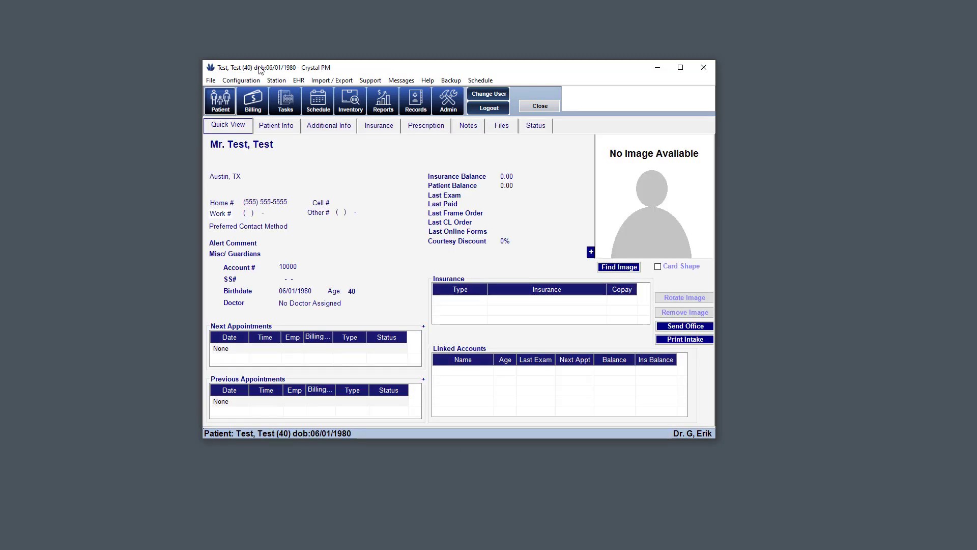
click(340, 80)
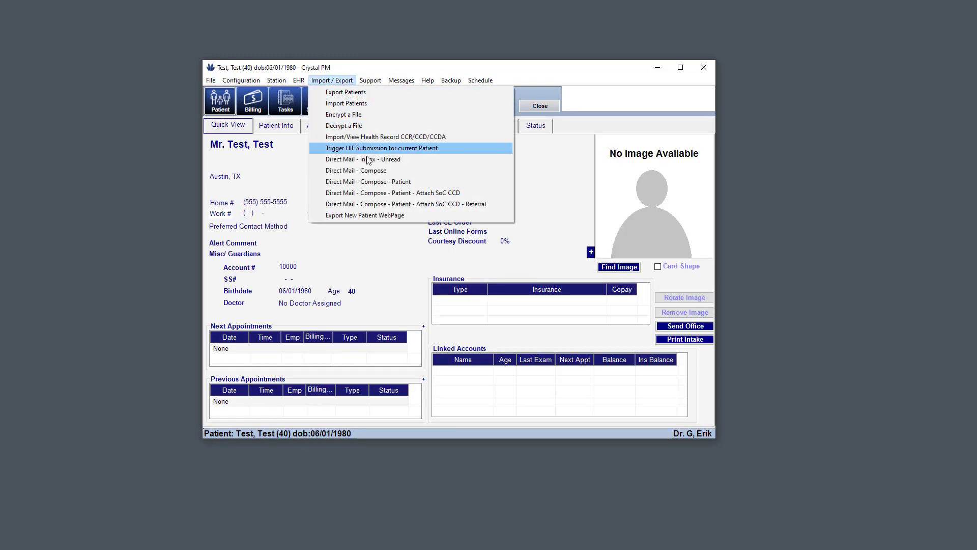
click(430, 194)
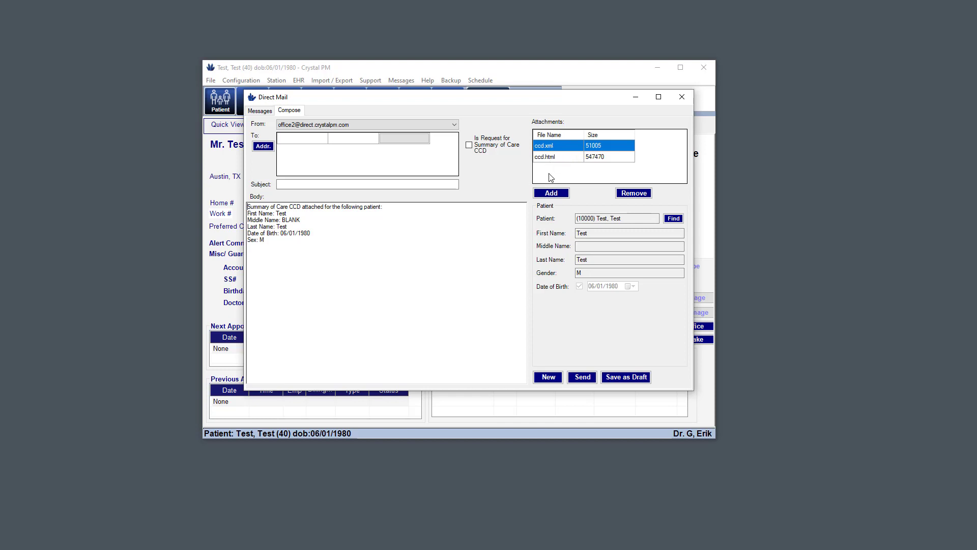
click(551, 193)
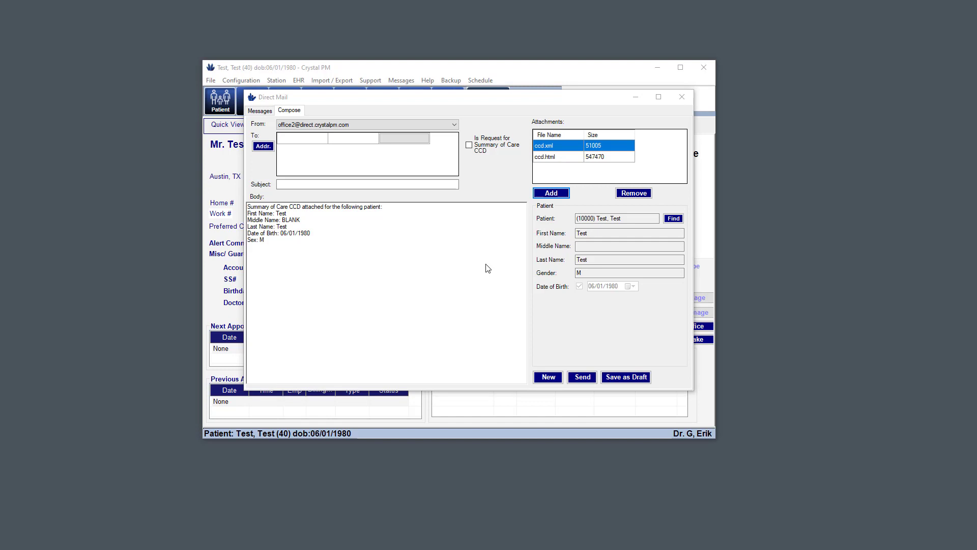
click(562, 197)
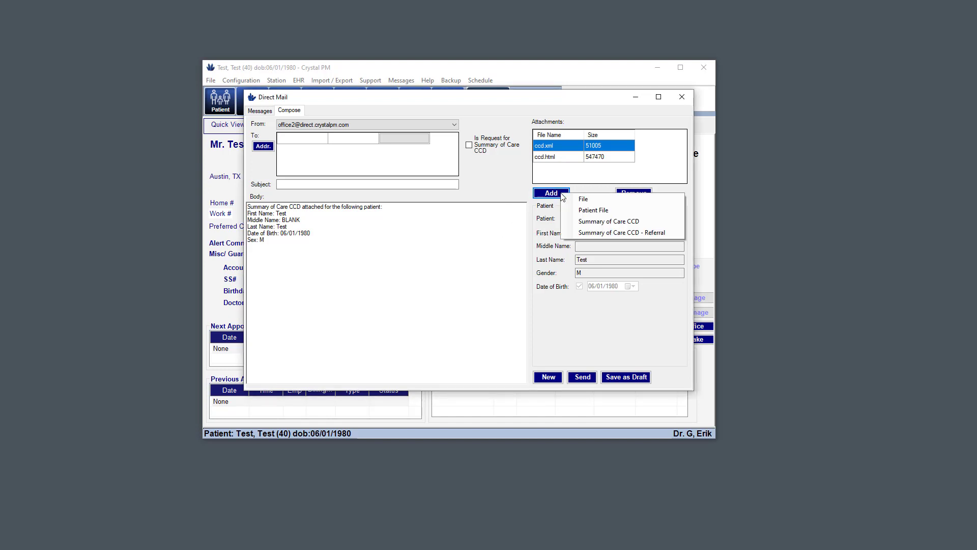
click(617, 211)
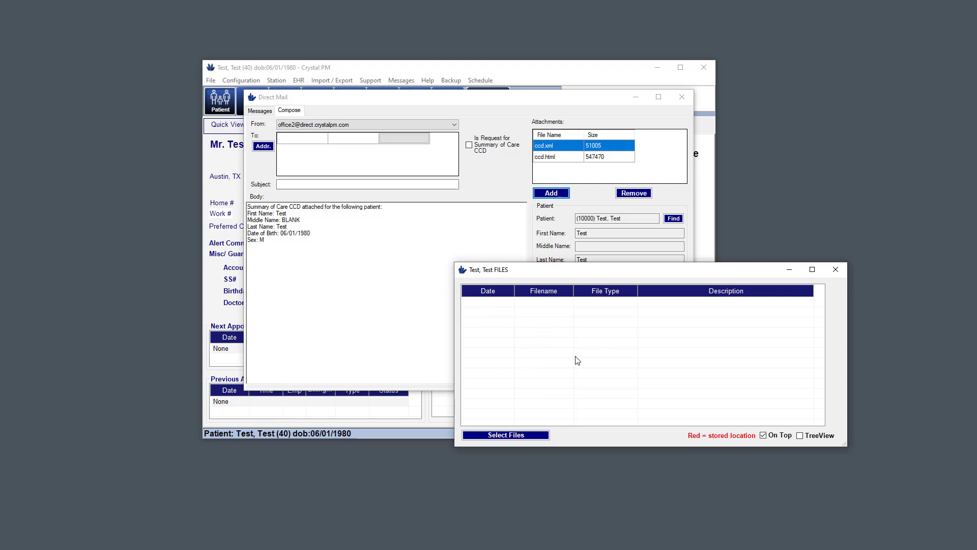
click(826, 275)
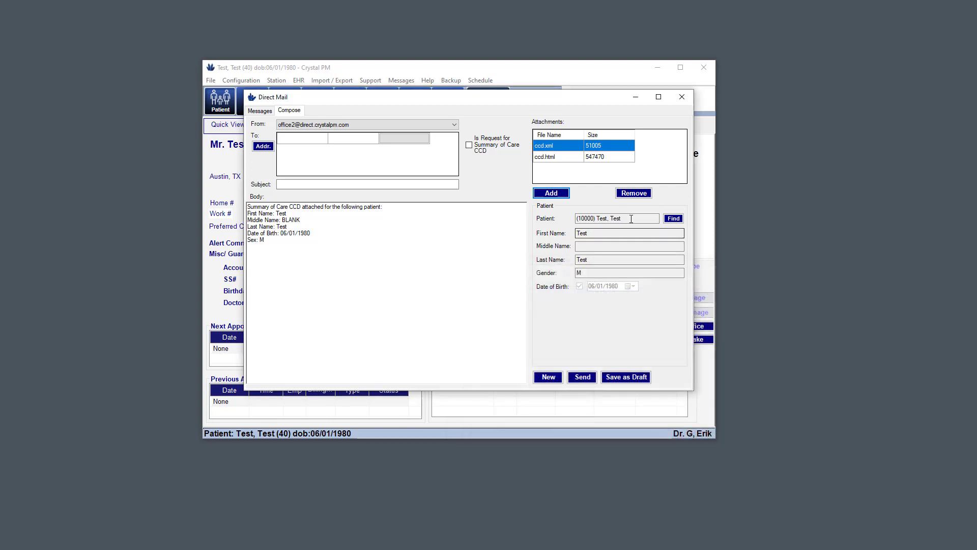
click(555, 194)
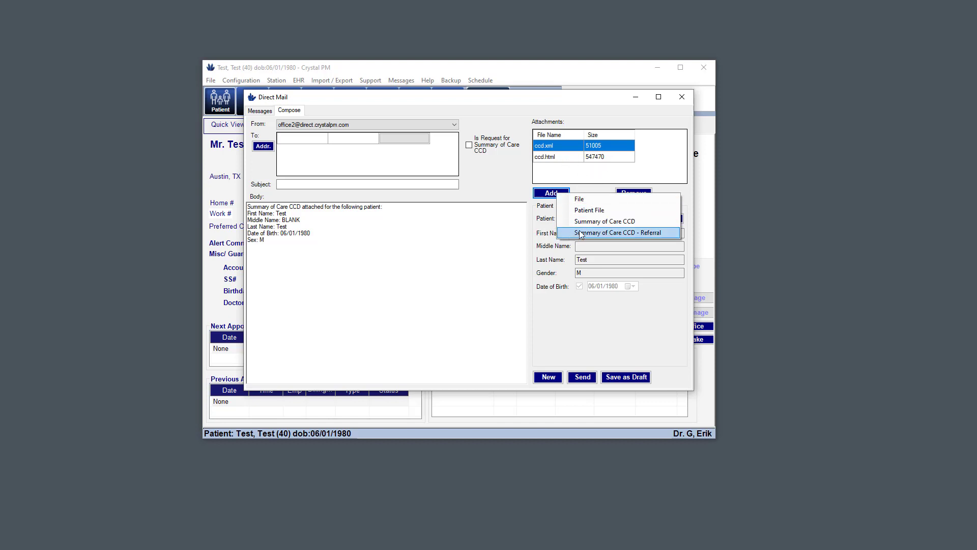
click(636, 232)
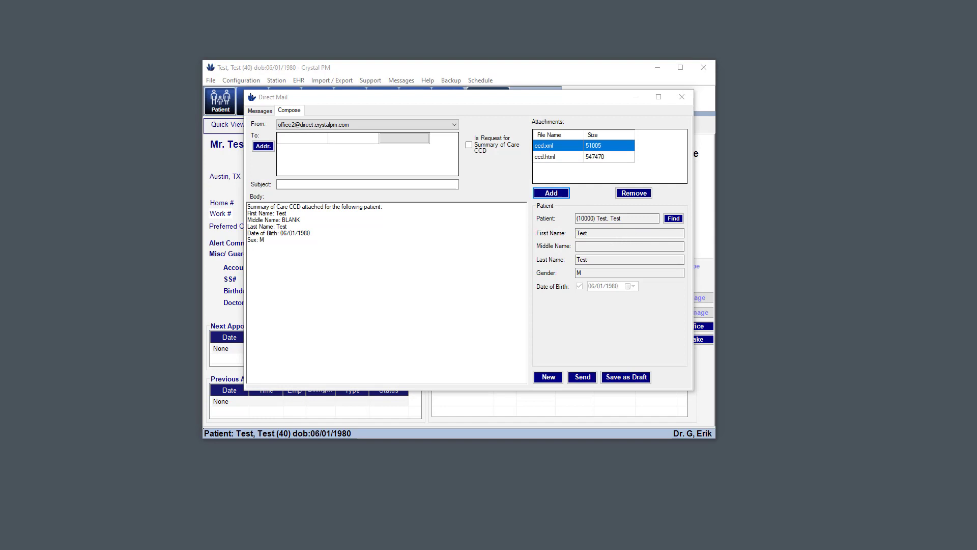
drag(432, 118, 437, 131)
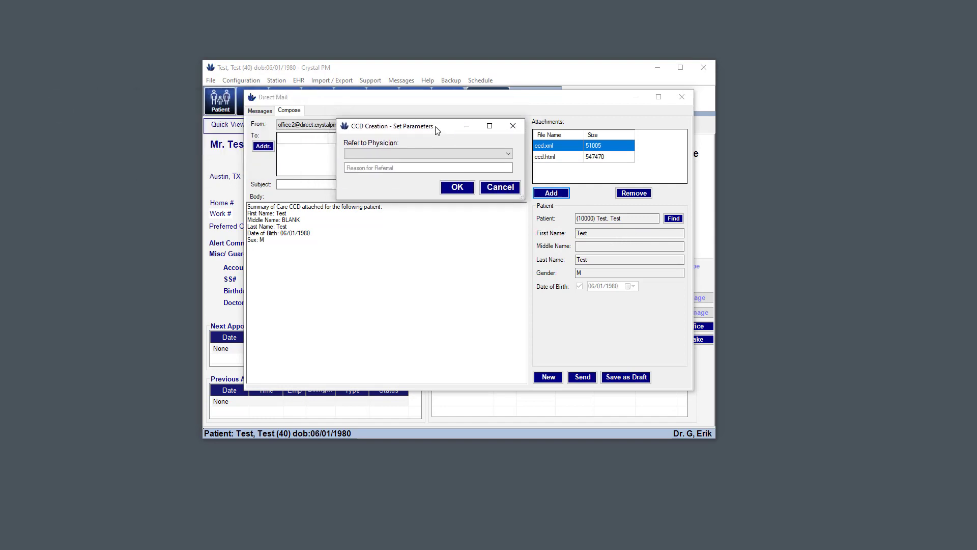
click(408, 154)
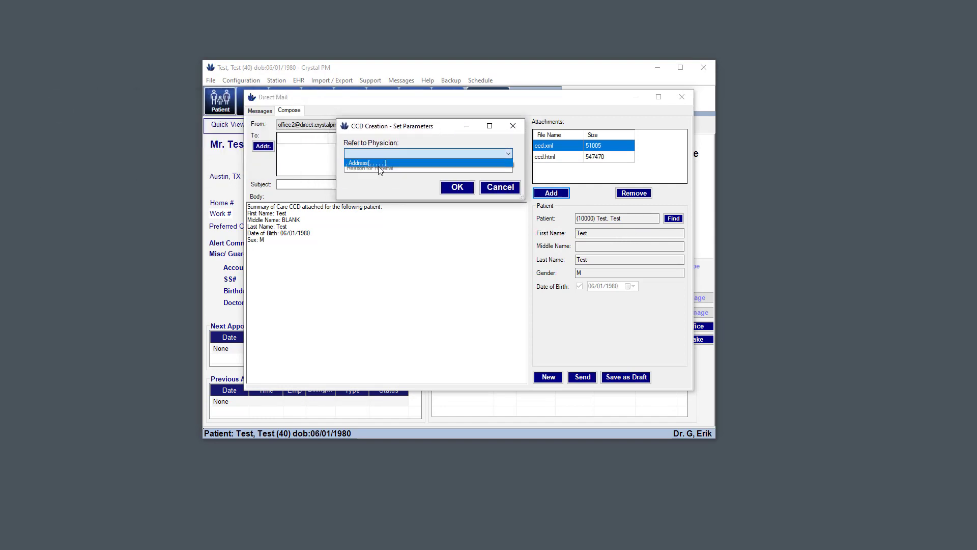
click(385, 164)
click(384, 168)
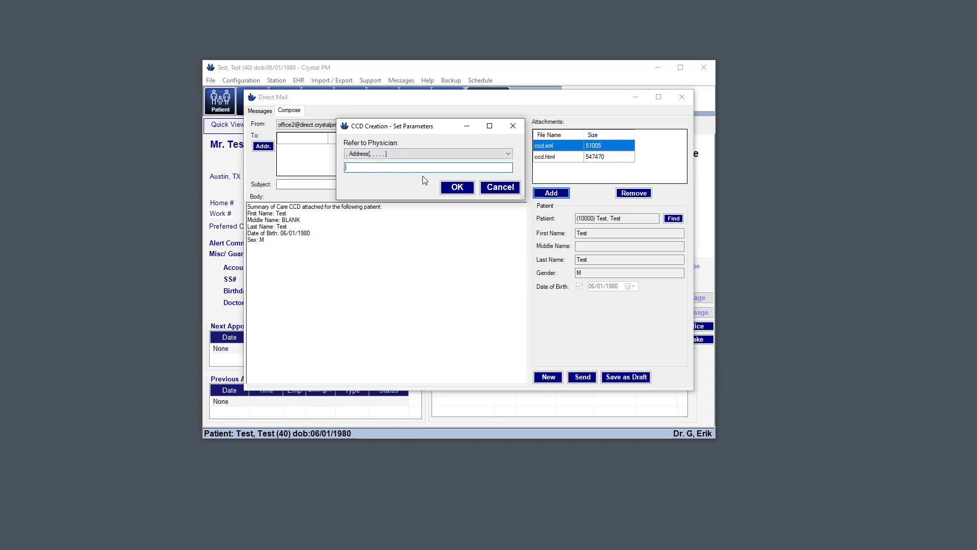
click(493, 187)
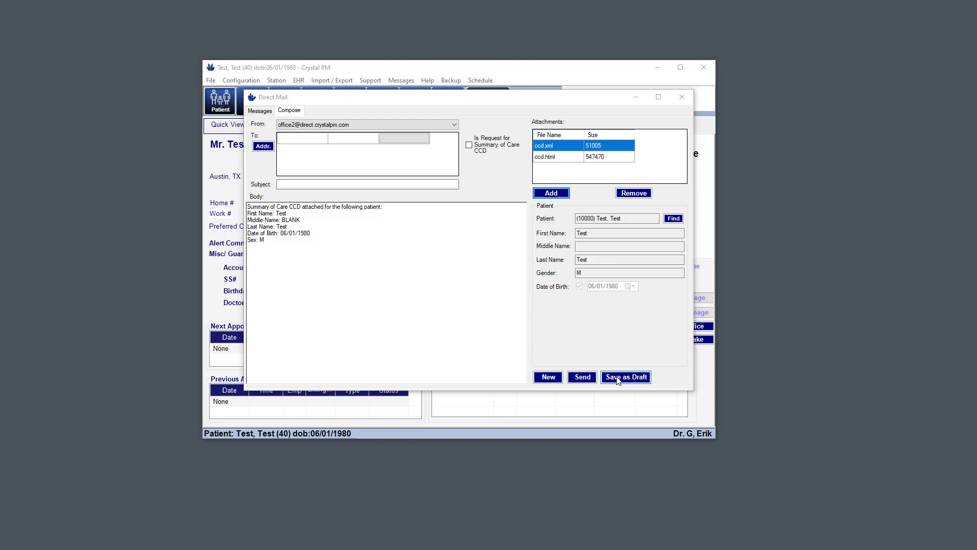
- Save the message as a draft, reopen it from the Drafts list, and bring up the Address Book
click(617, 380)
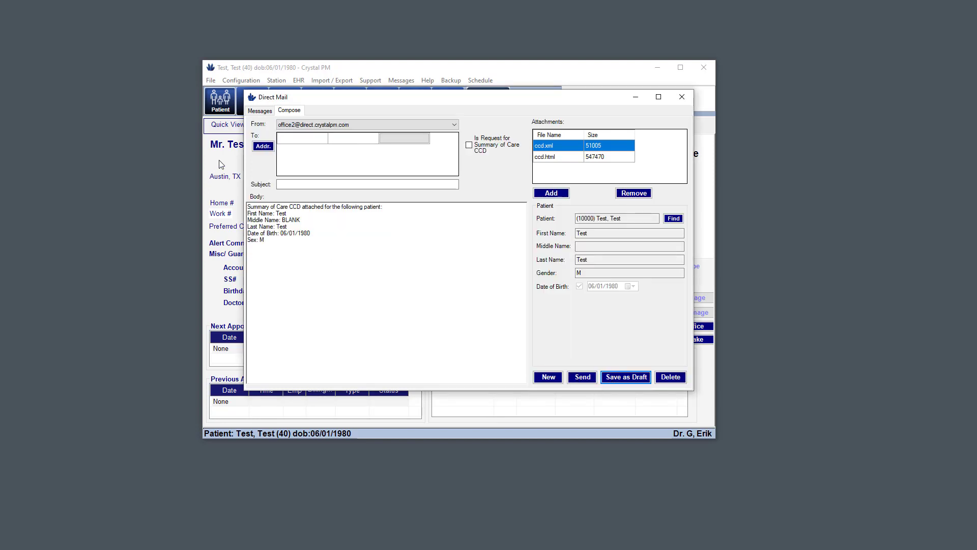
click(261, 111)
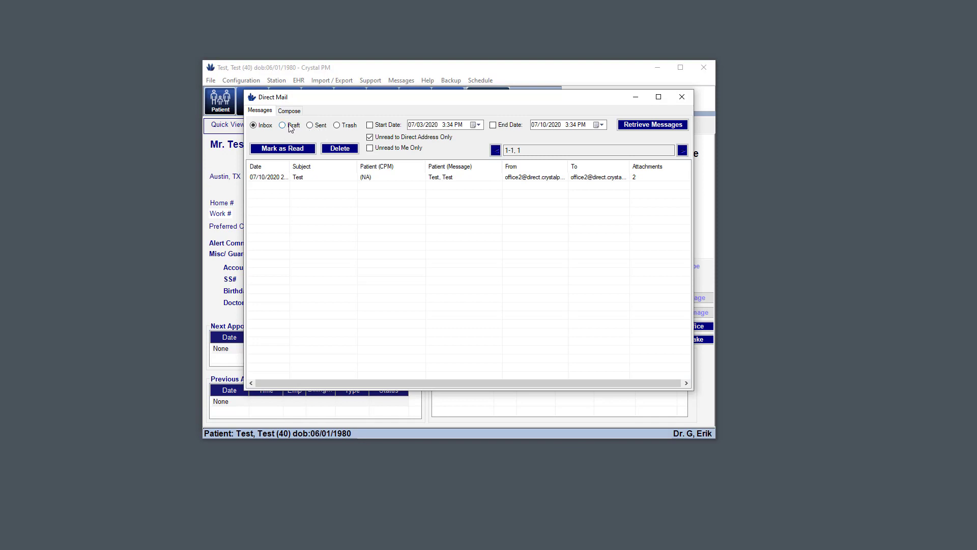
click(283, 125)
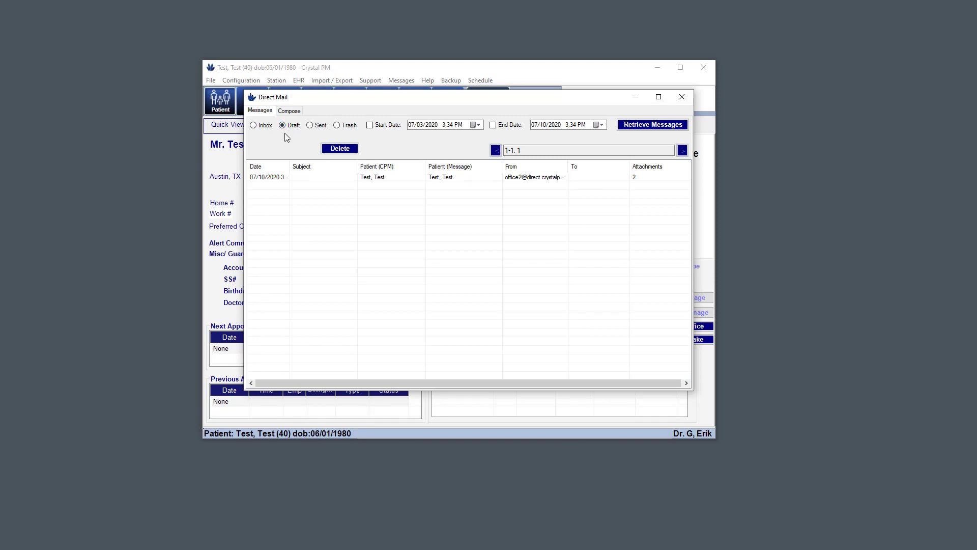
double_click(365, 179)
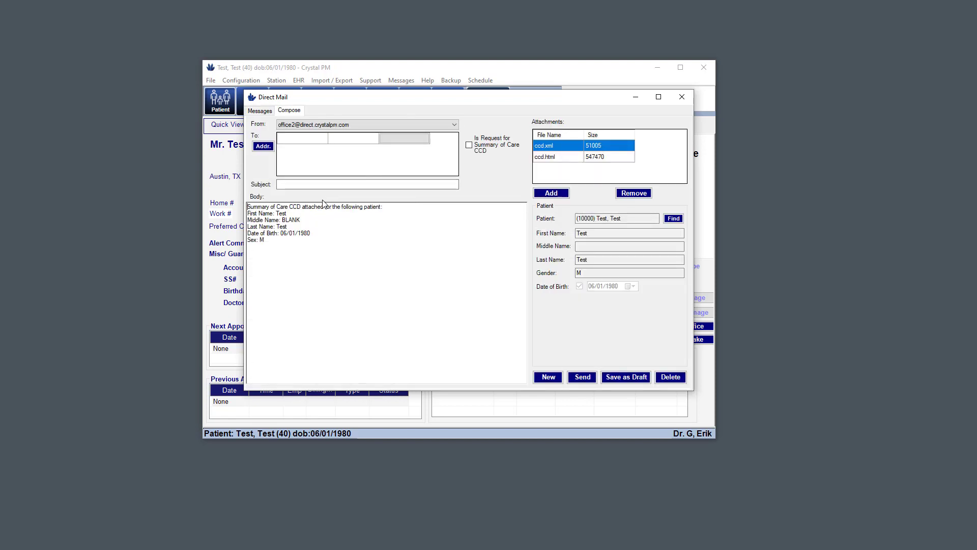
click(289, 185)
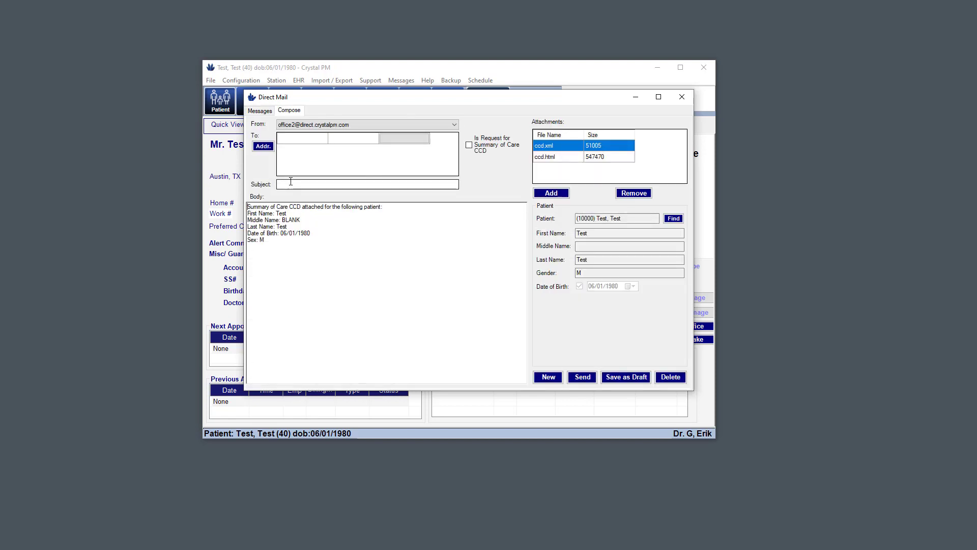
click(272, 146)
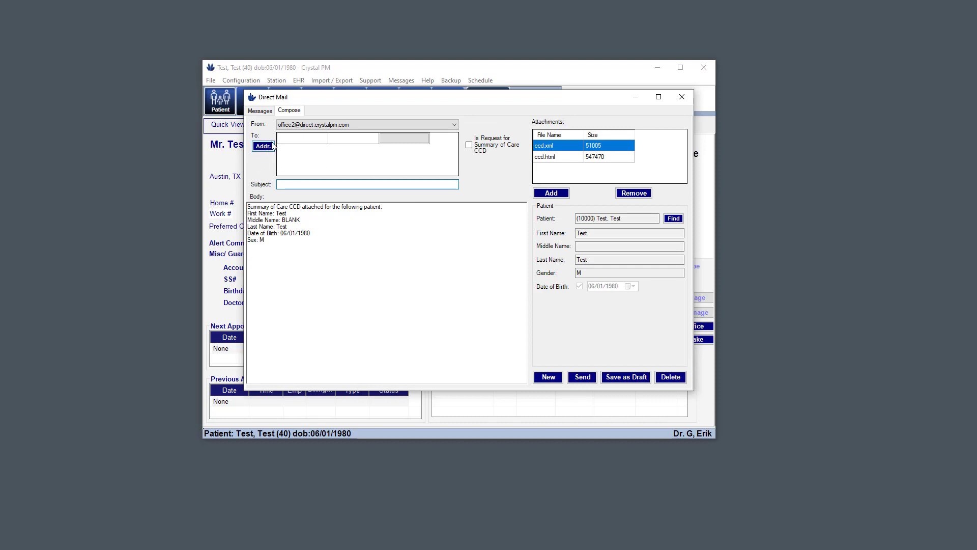
key(Tab)
- Give the Test contact the middle name 'Test' in the Address Book
click(270, 146)
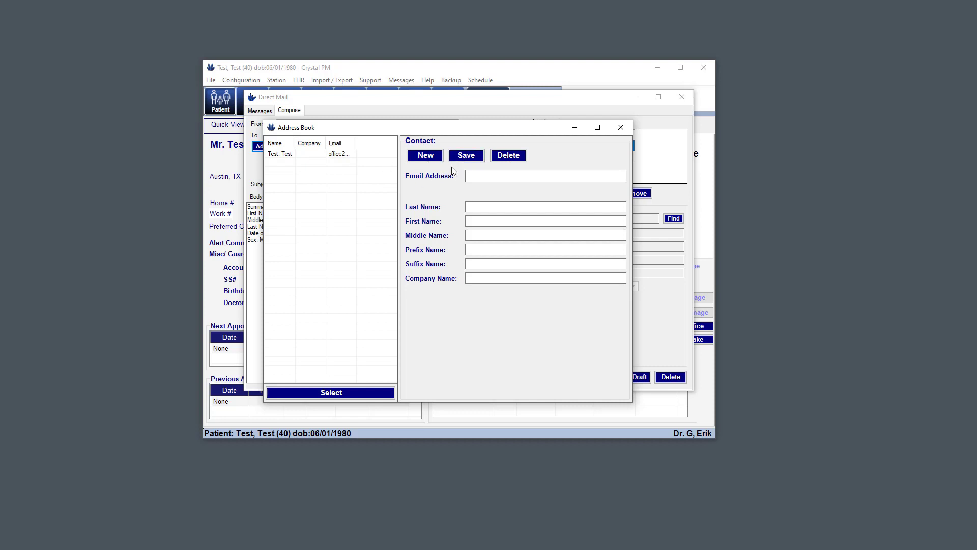
click(331, 155)
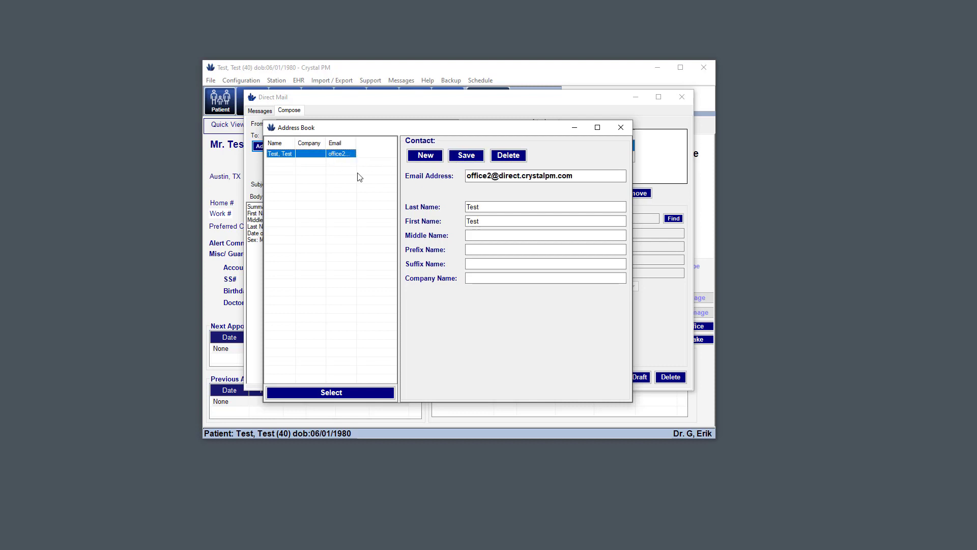
click(488, 207)
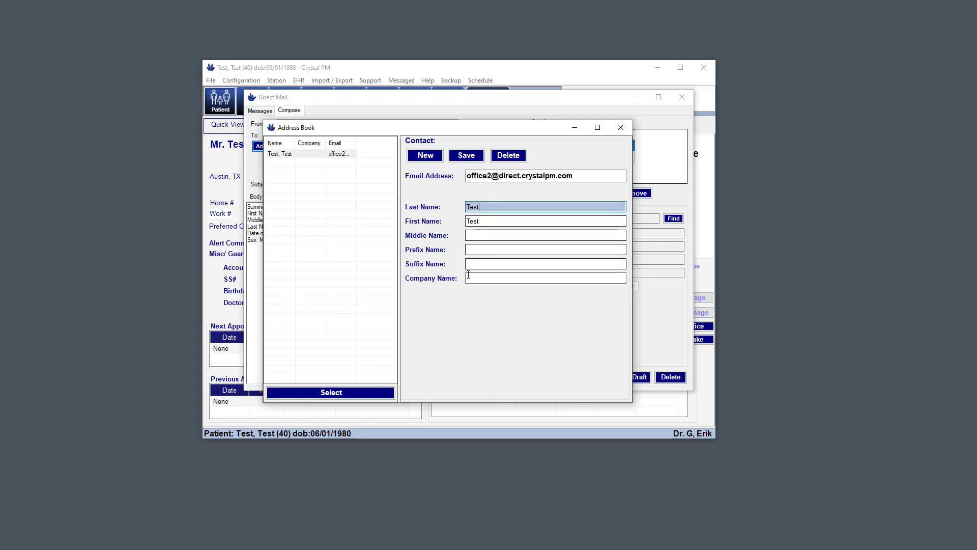
click(471, 235)
text(Test)
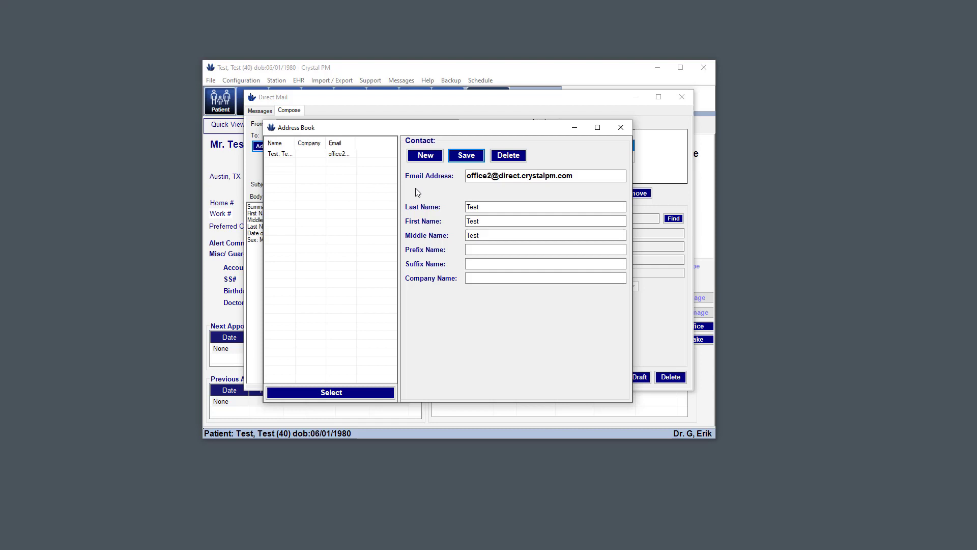
click(431, 157)
click(435, 159)
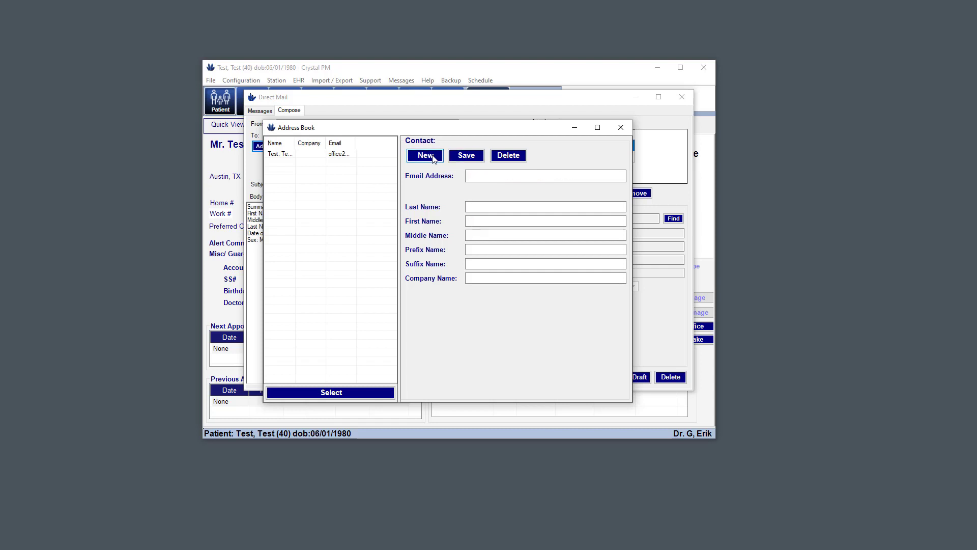
- Add the office2 Direct contact Test Test Test as the draft's To recipient
double_click(341, 157)
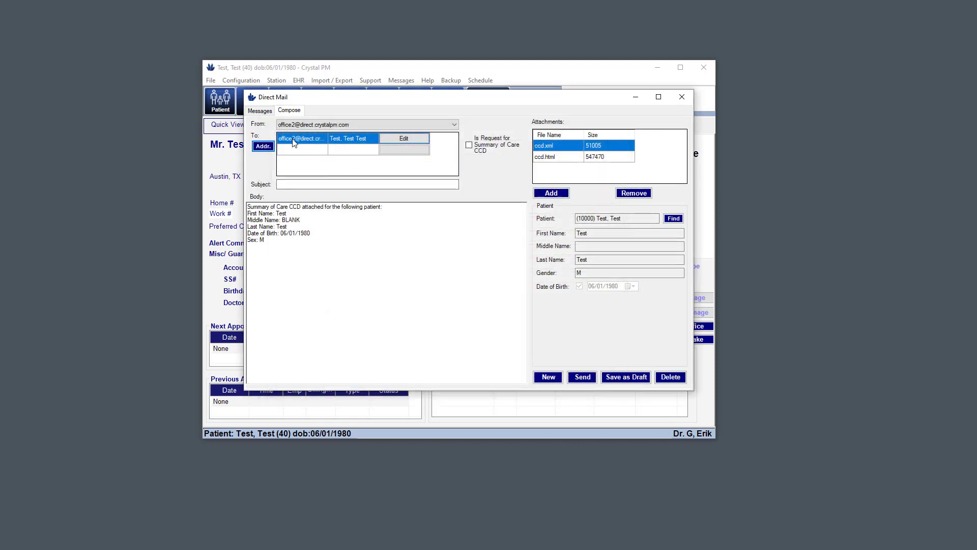
click(263, 146)
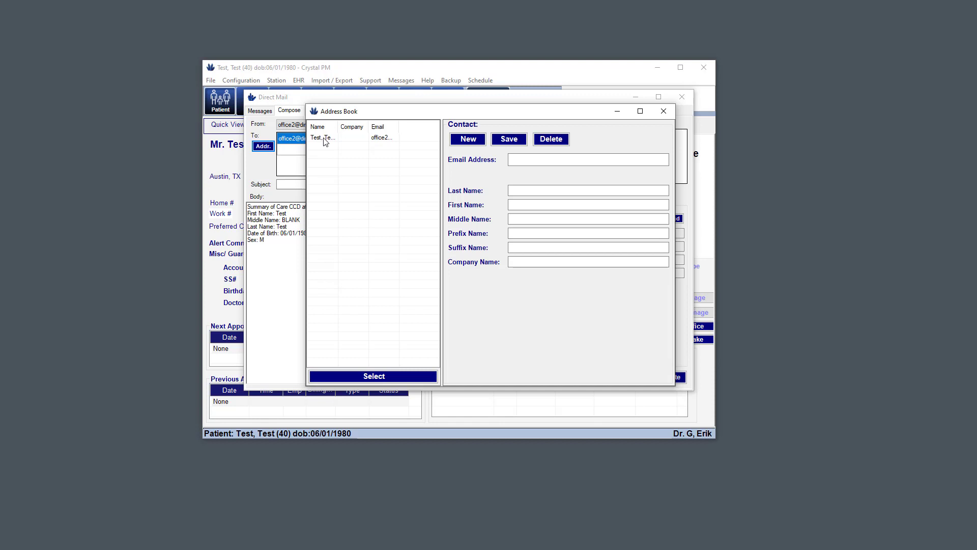
click(325, 142)
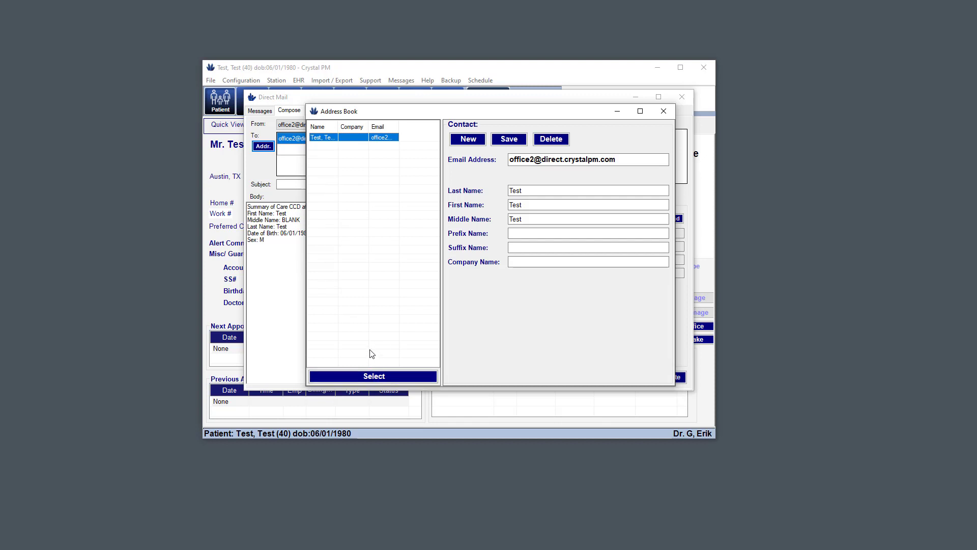
double_click(346, 141)
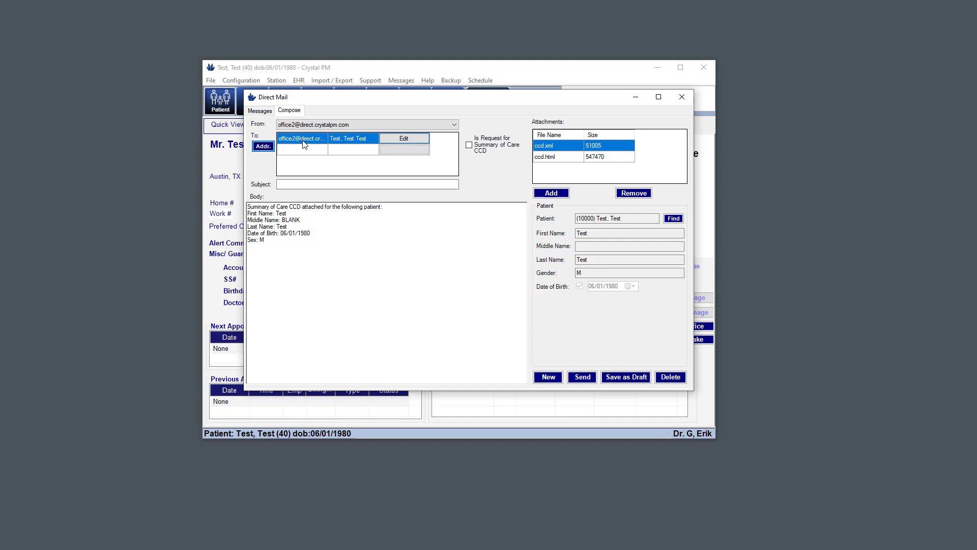
- Enter 'Test' as the subject, send the message, and go back to the Messages list
click(295, 185)
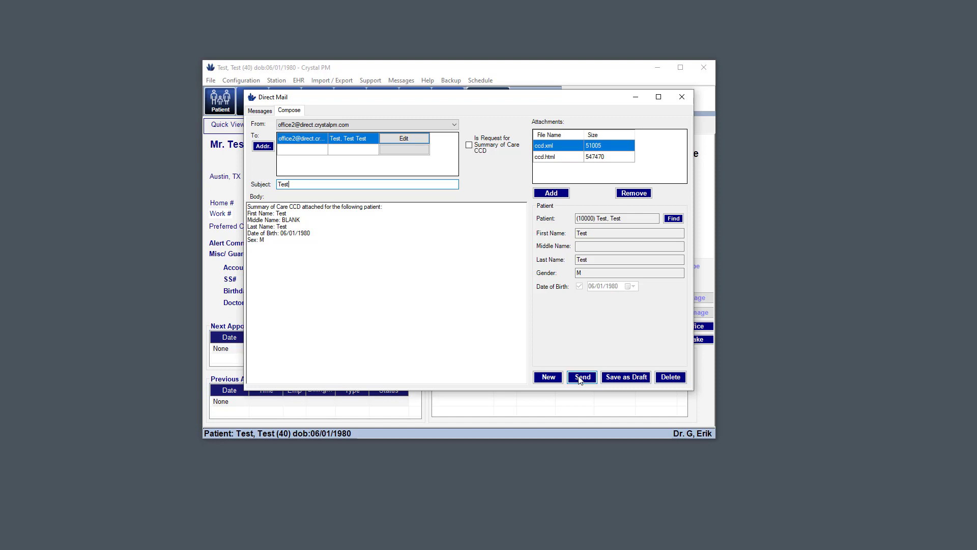
click(580, 377)
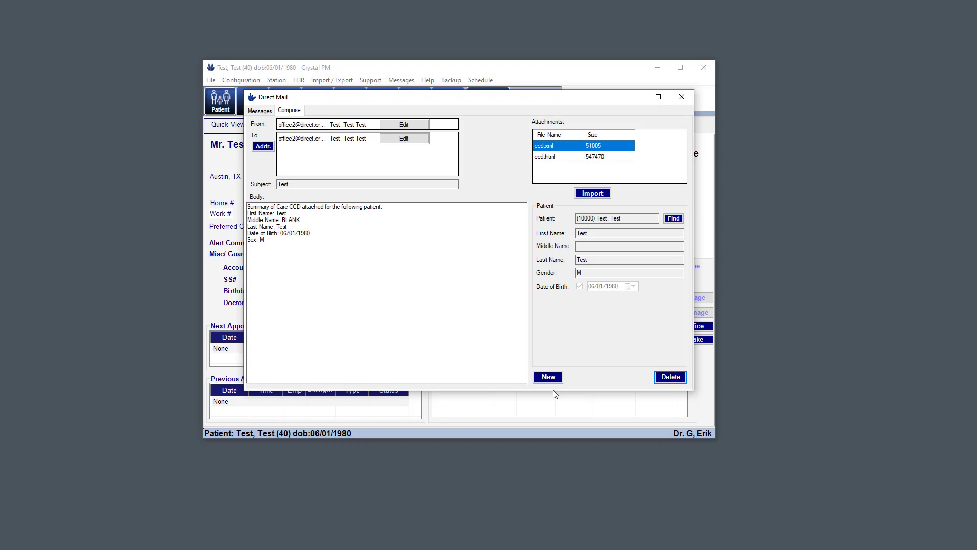
click(260, 111)
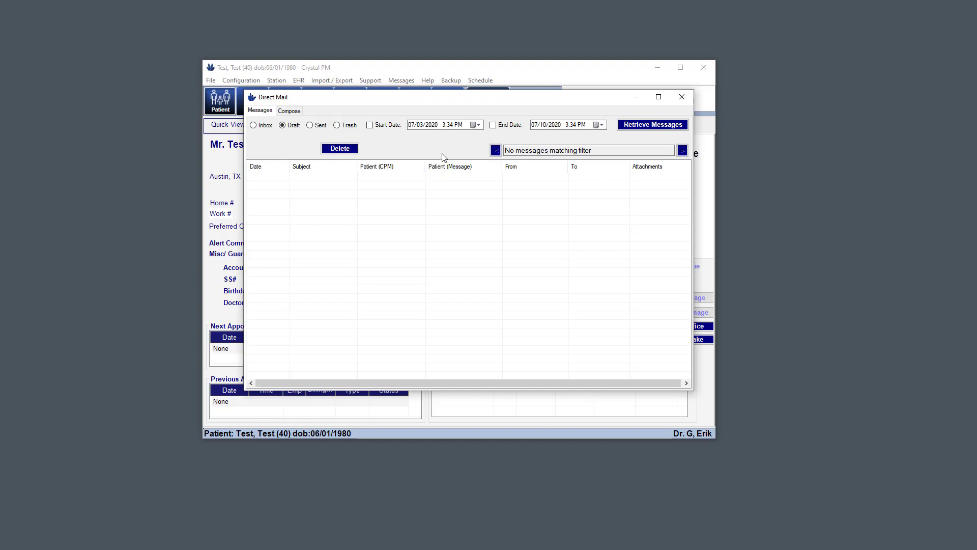
- Retrieve new messages so the Inbox shows two 'Test' messages with 2 attachments each
click(254, 125)
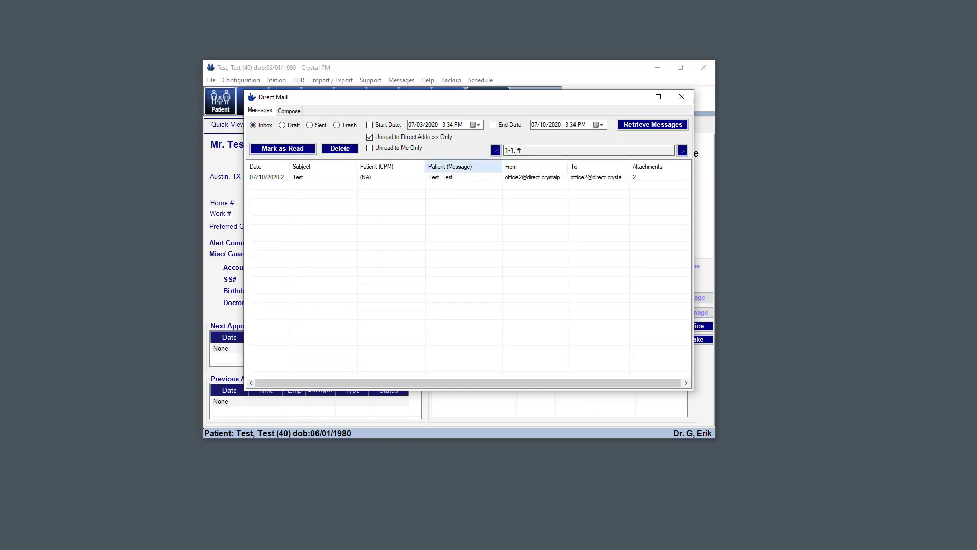
click(639, 127)
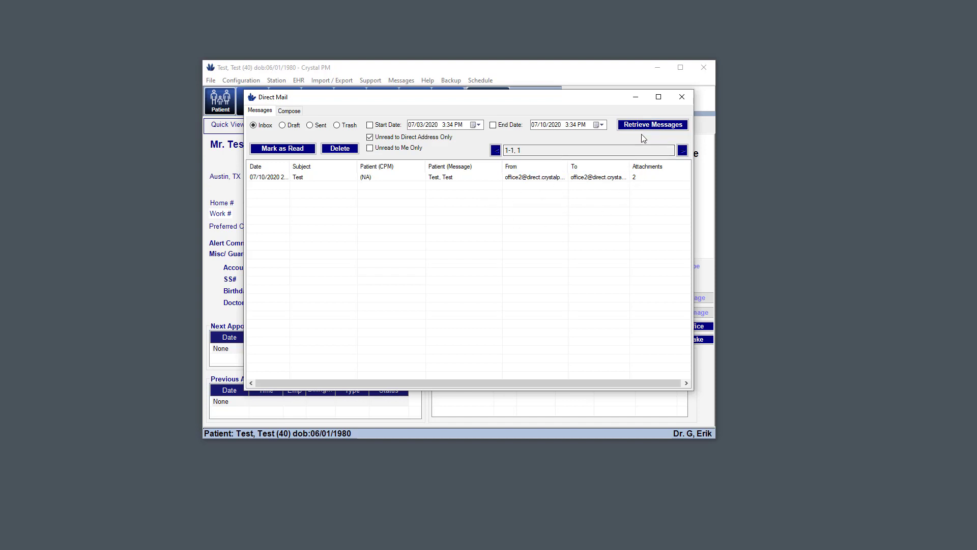
click(661, 126)
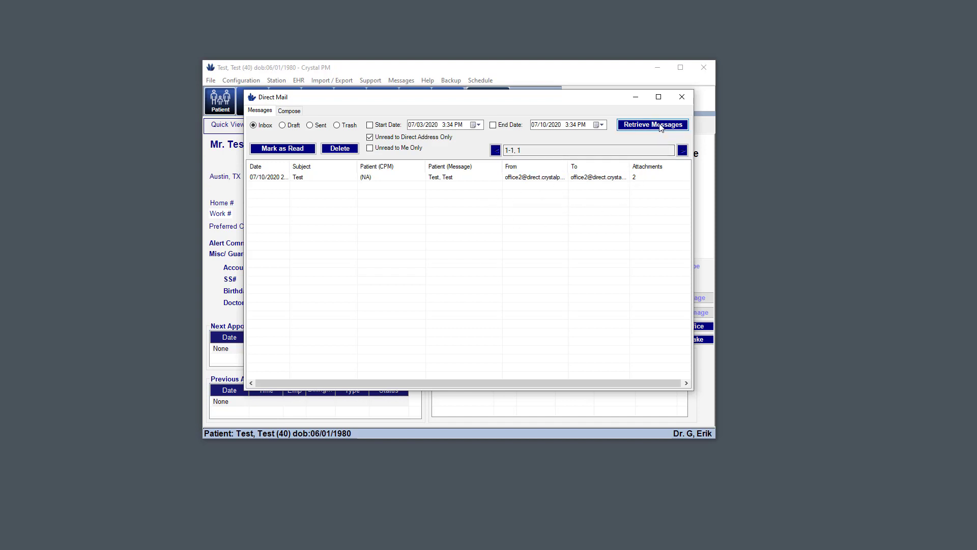
click(631, 129)
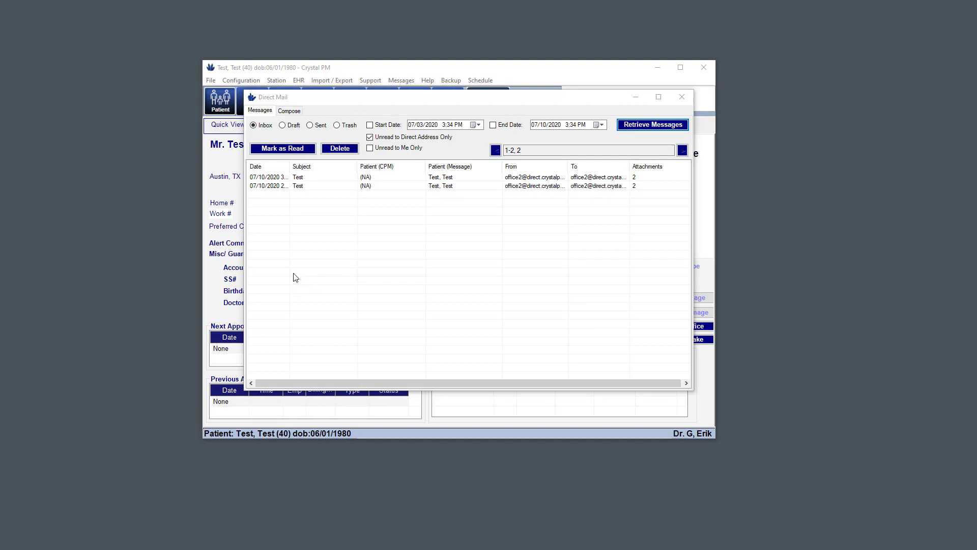
- Open the first received message and match it to the Test, Test patient
double_click(388, 180)
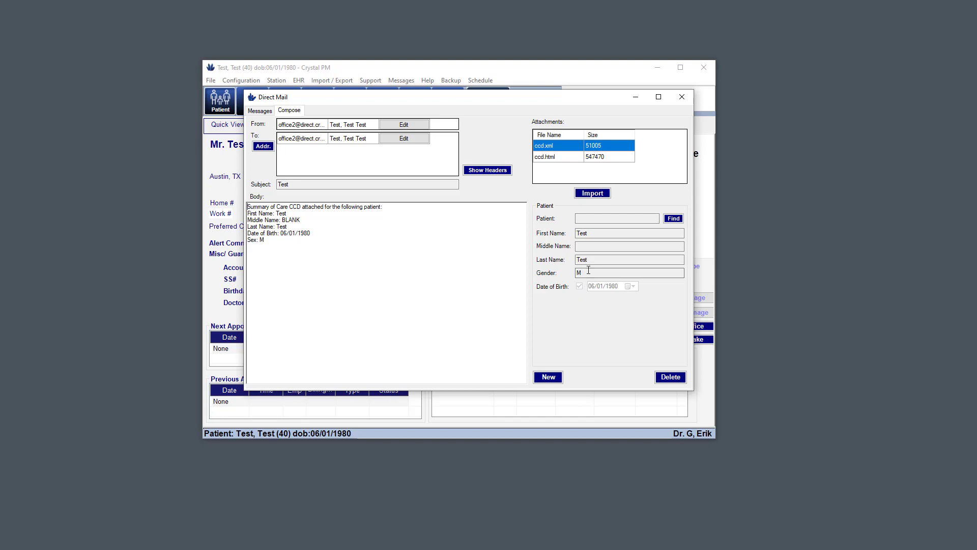
click(672, 219)
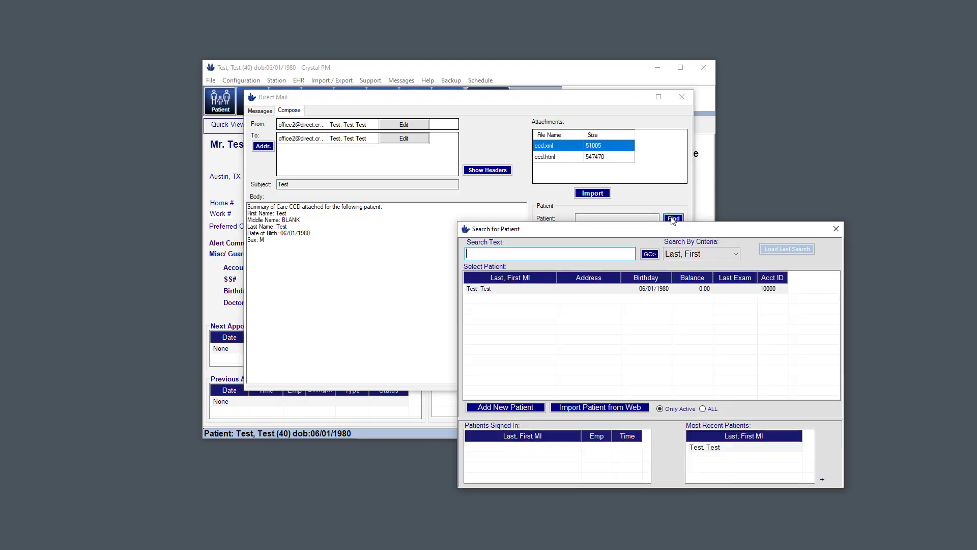
double_click(576, 290)
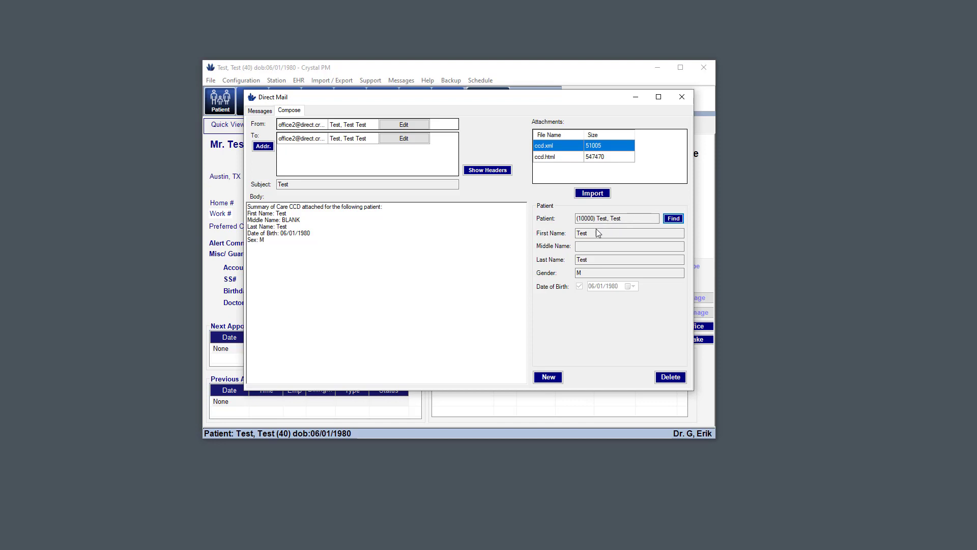
click(578, 233)
click(573, 261)
click(583, 272)
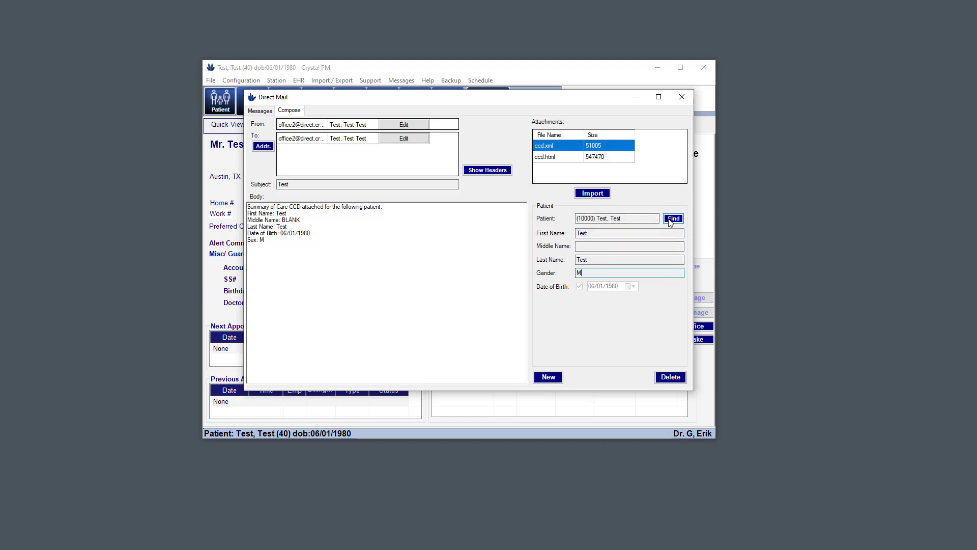
click(672, 219)
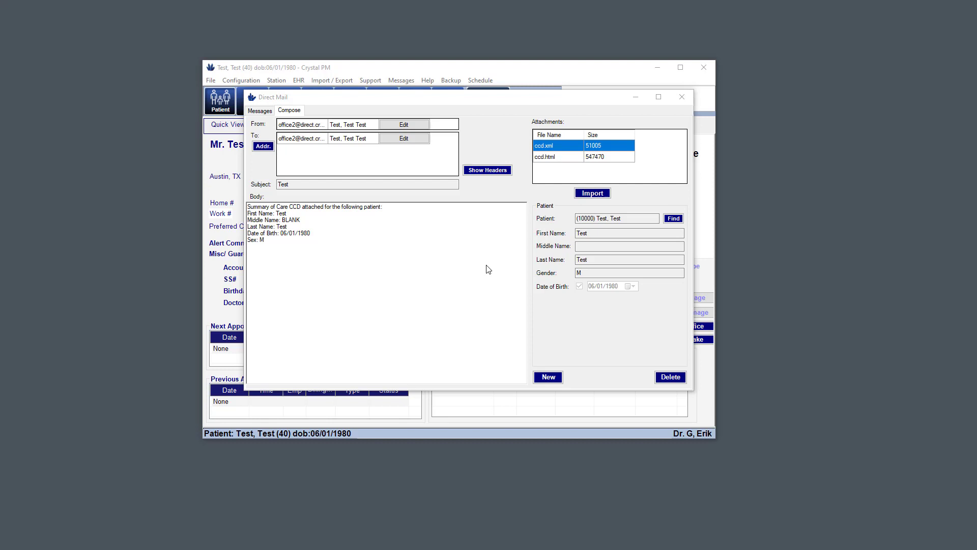
- Draft a Summary of Care CCD request for the patient found by 'test', leaving it unsent
click(548, 377)
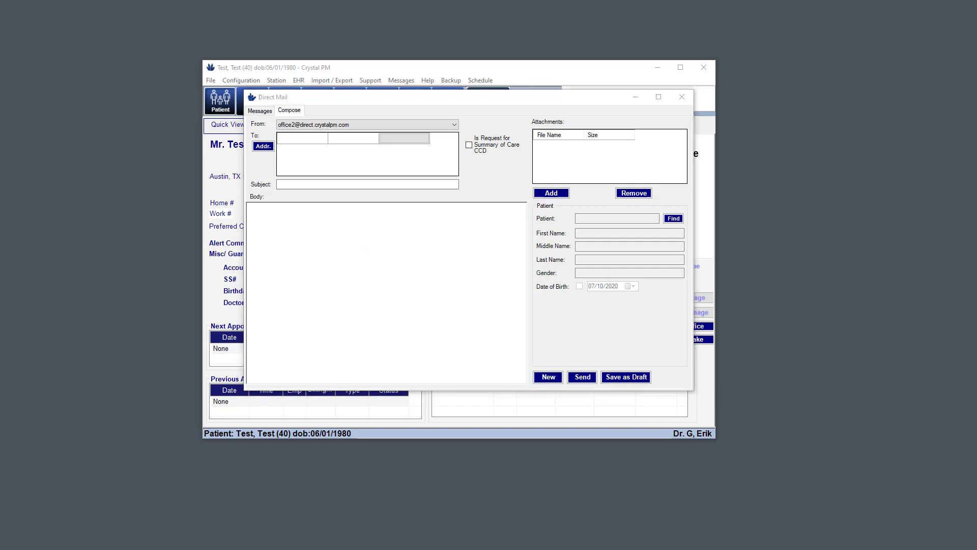
click(538, 194)
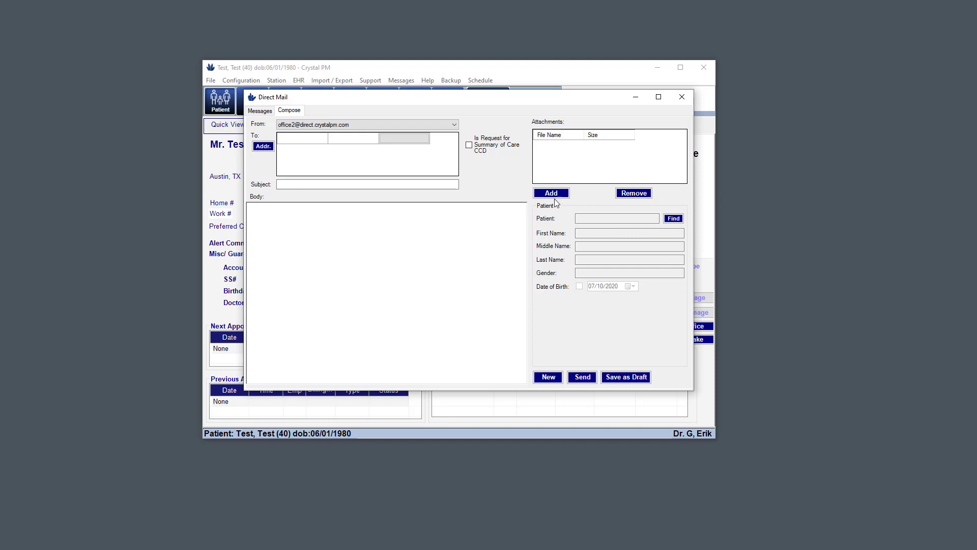
click(674, 220)
click(673, 219)
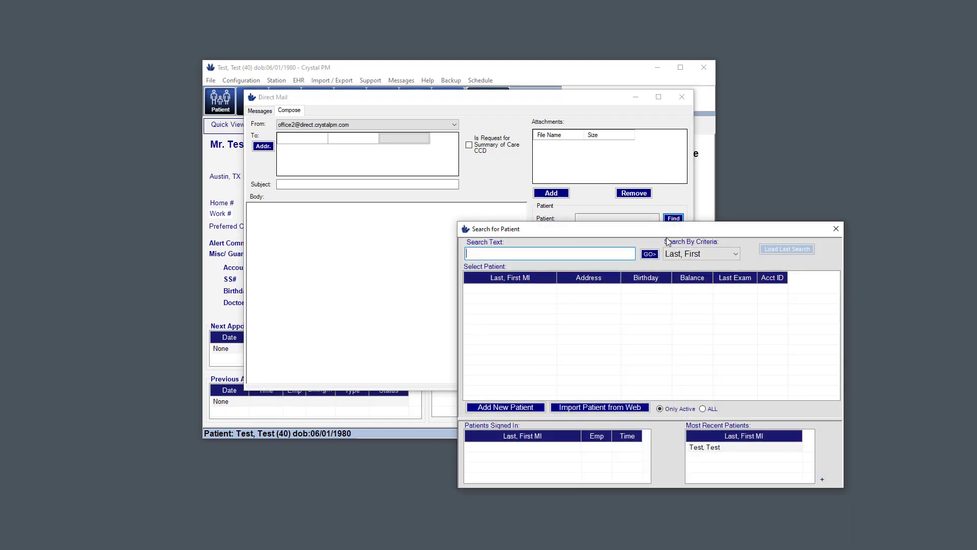
text(test)
key(Return)
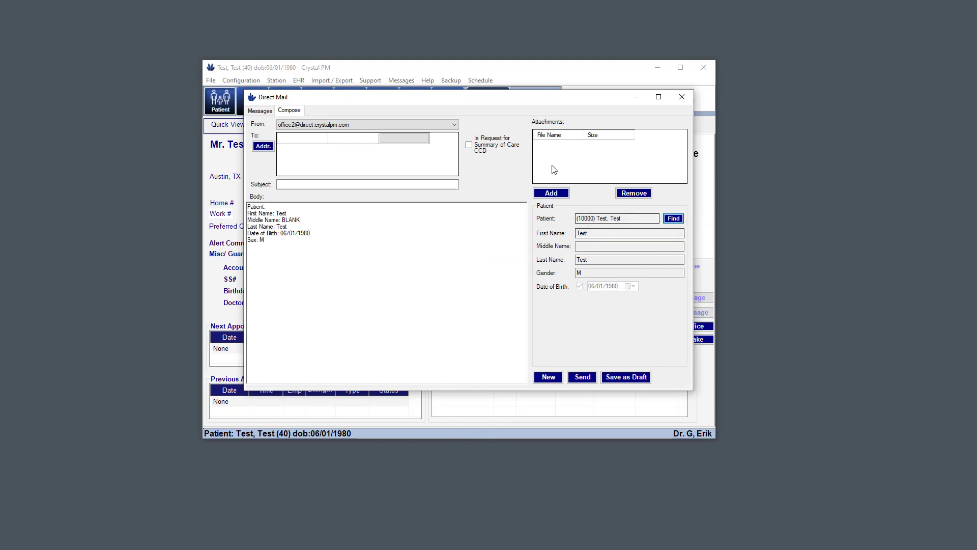
click(484, 146)
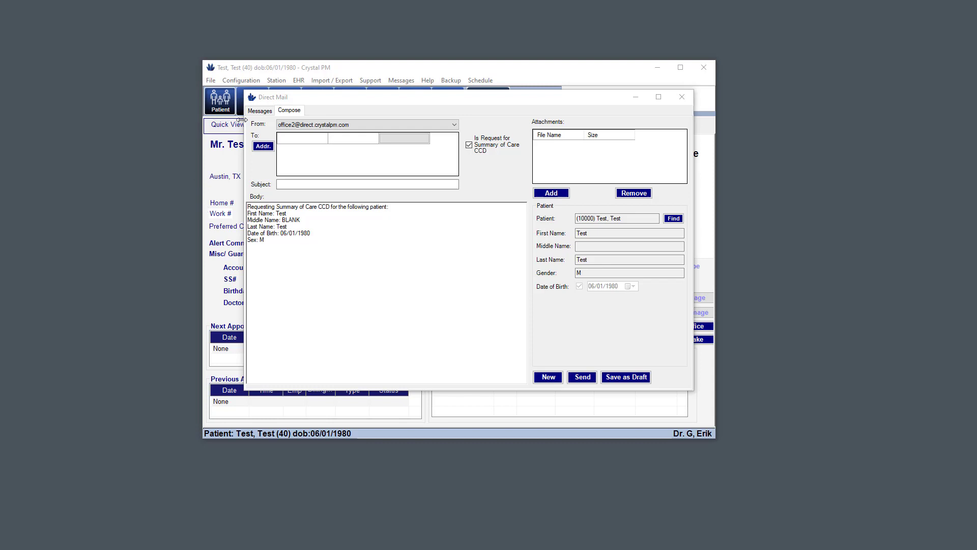
click(265, 114)
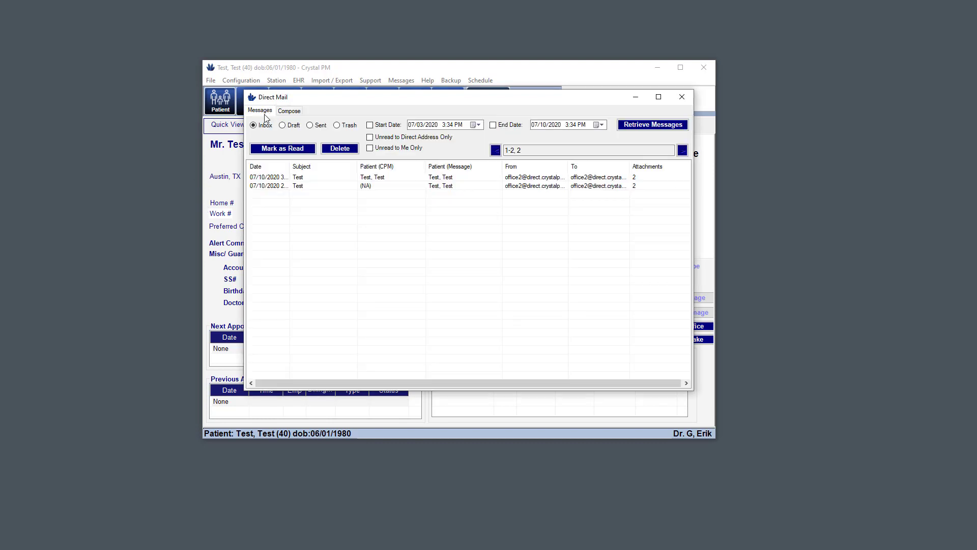
- Choose 'Confirm Patient Summary of Care Available' for the first inbox message
double_click(368, 180)
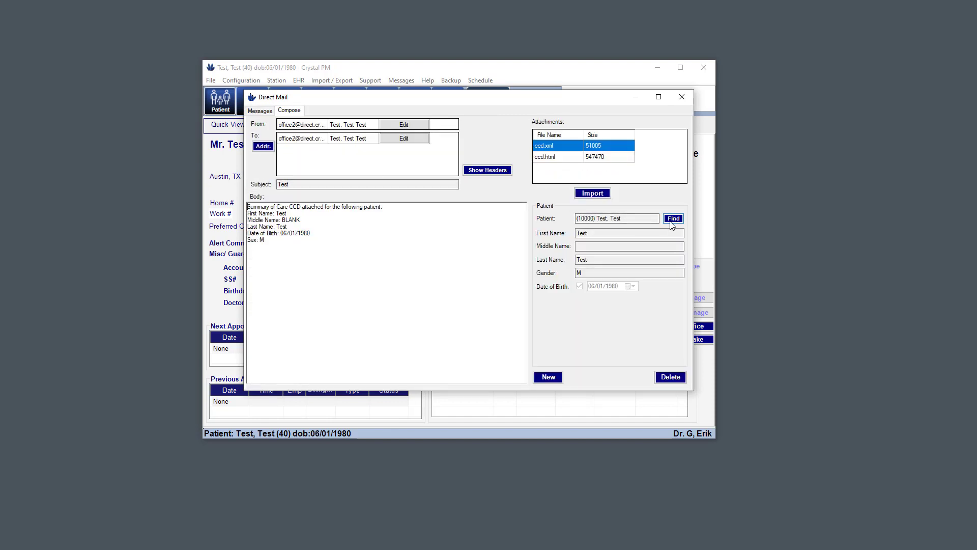
click(258, 111)
right_click(387, 177)
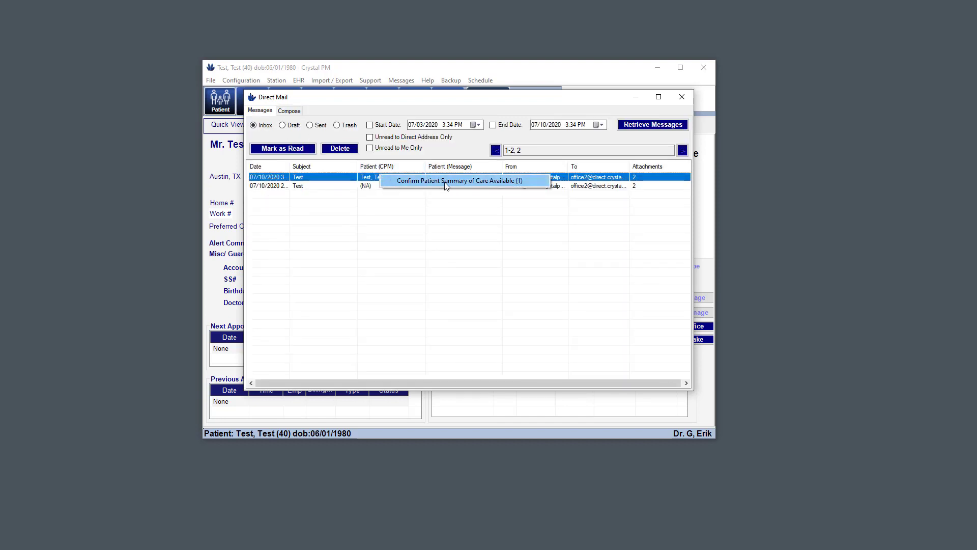
click(483, 181)
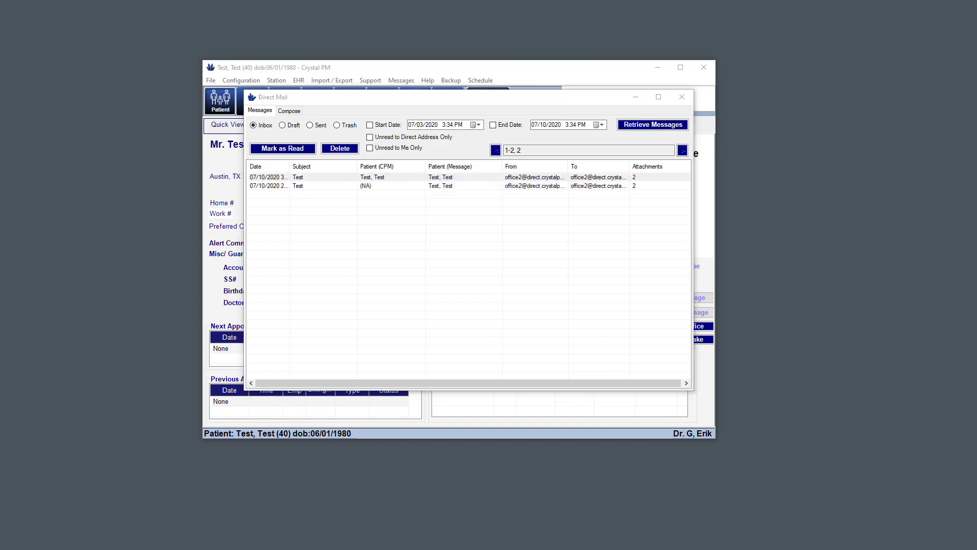
drag(571, 104, 489, 220)
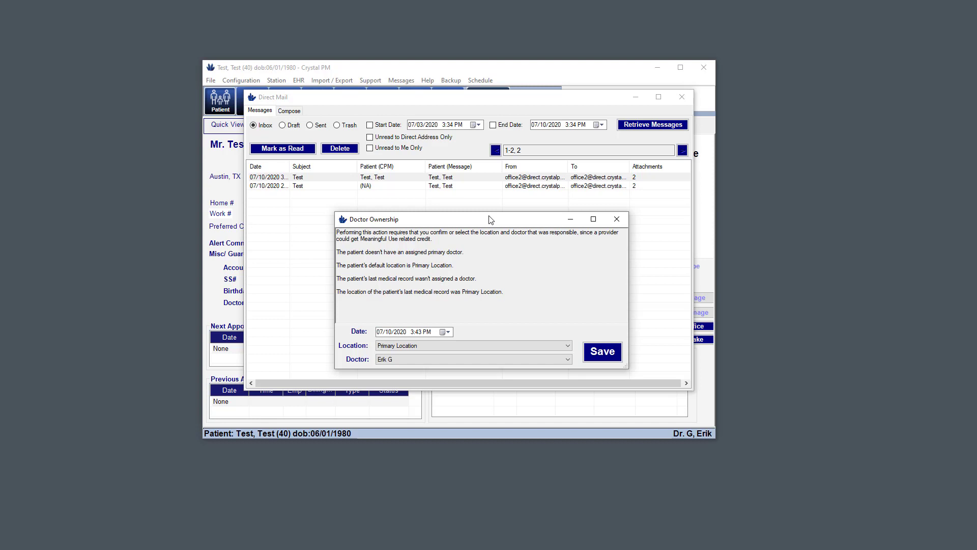
- Keep Primary Location and the responsible doctor for doctor ownership, and save
click(382, 361)
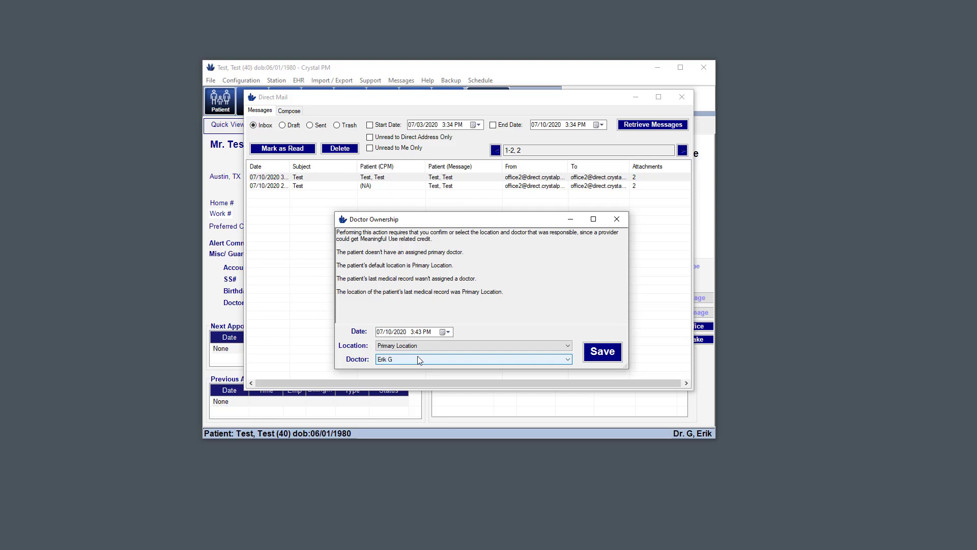
click(421, 345)
click(407, 353)
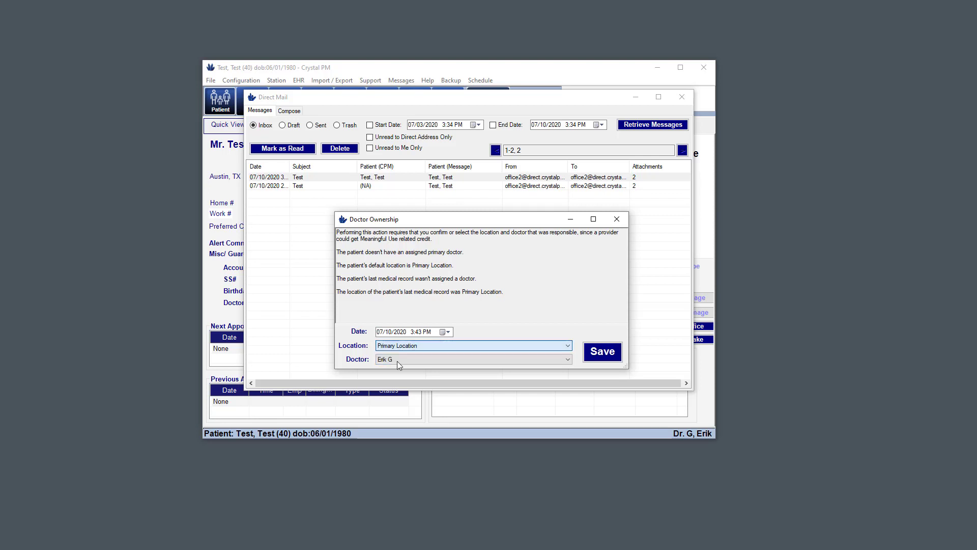
click(397, 360)
click(400, 359)
click(407, 343)
click(406, 345)
key(Tab)
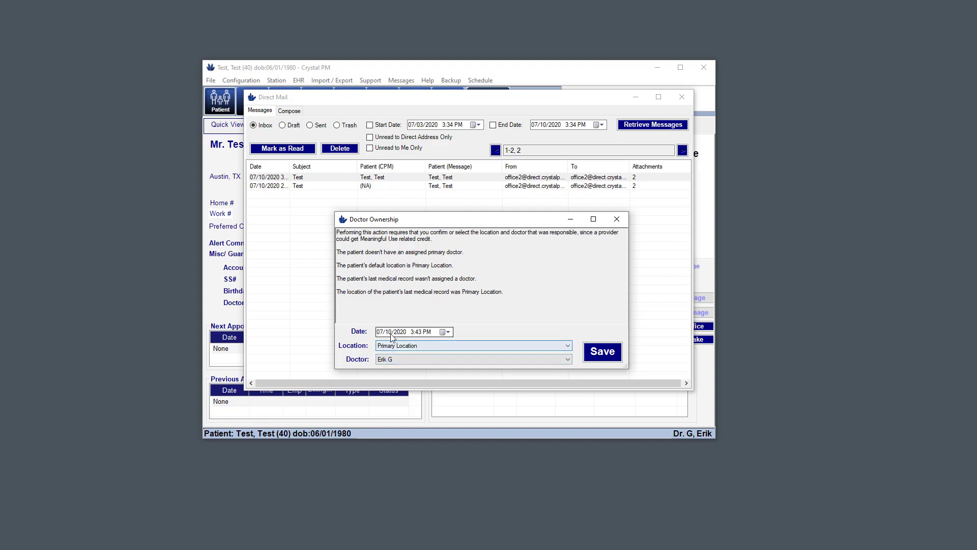
click(605, 356)
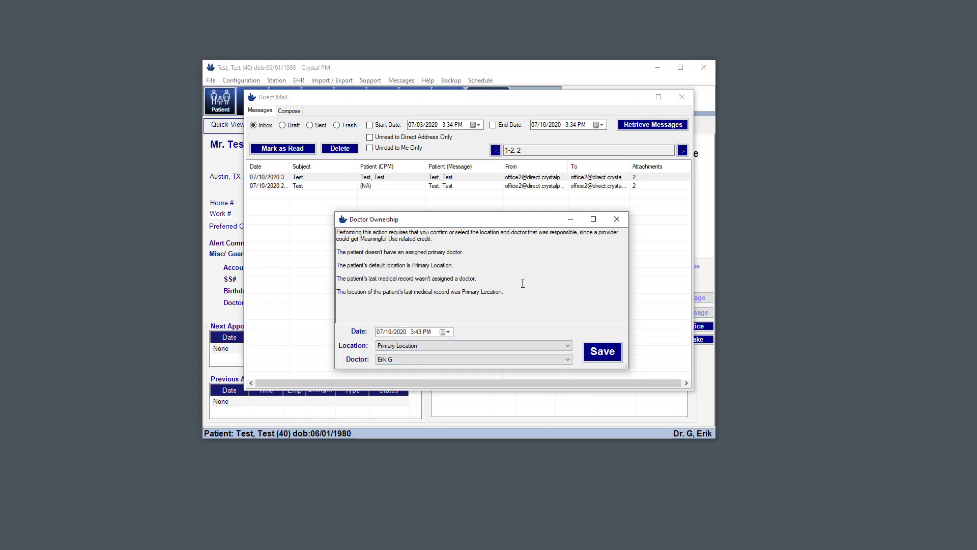
click(590, 352)
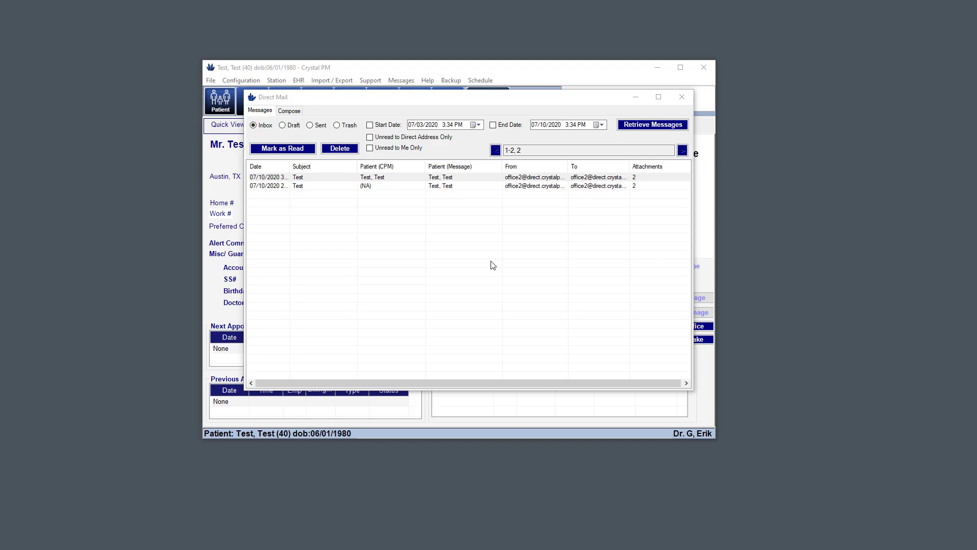
- Show the Sent list and bring the Delivery Status - Delivered column into view
click(317, 126)
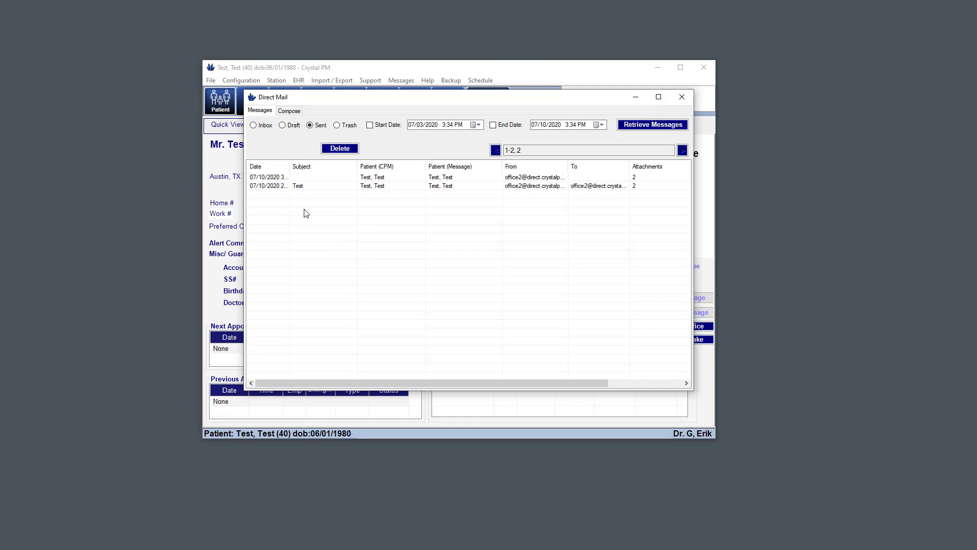
drag(458, 383, 603, 330)
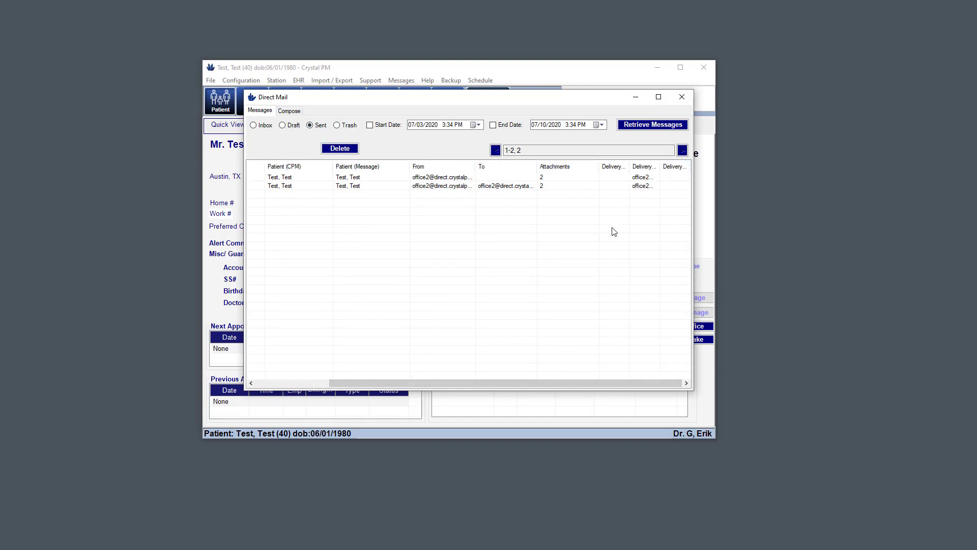
drag(630, 168, 679, 172)
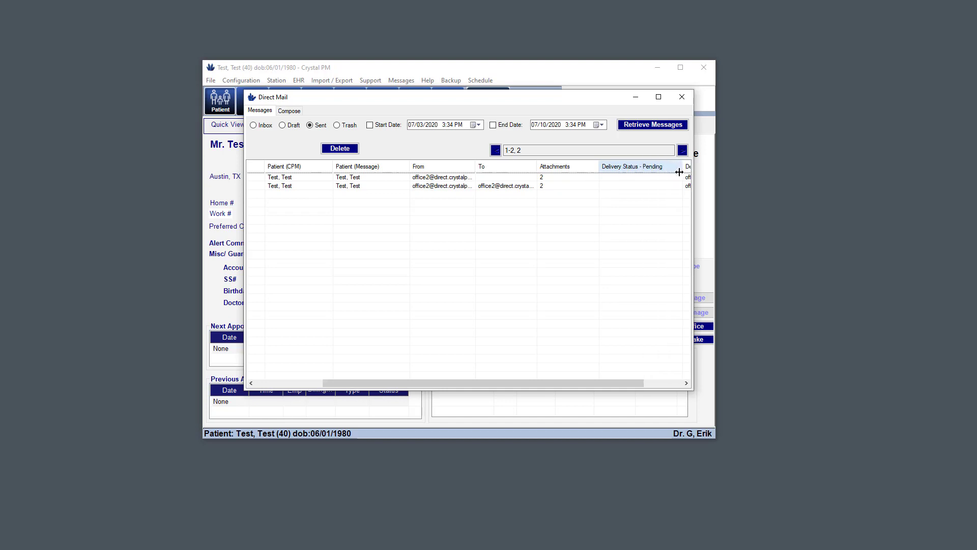
drag(573, 382, 611, 382)
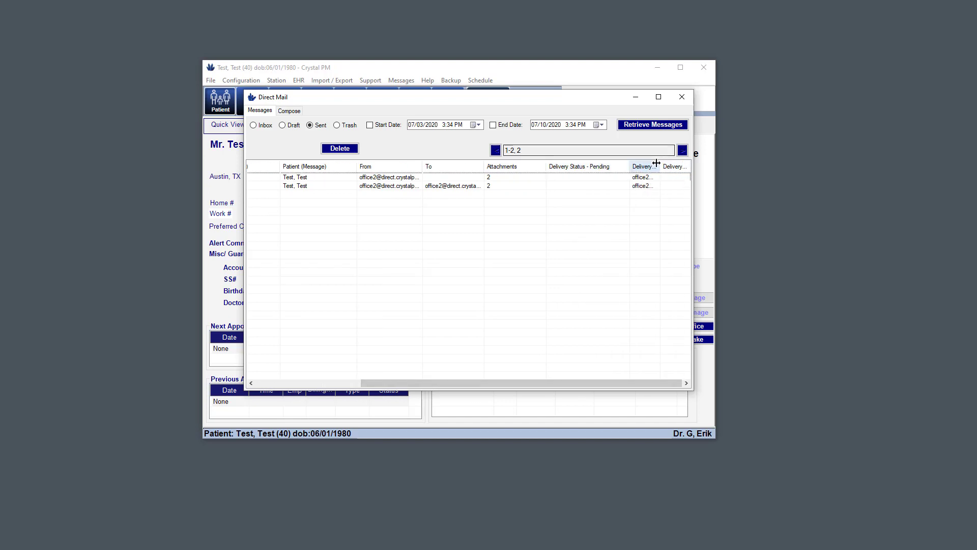
drag(657, 163, 709, 168)
drag(572, 384, 615, 376)
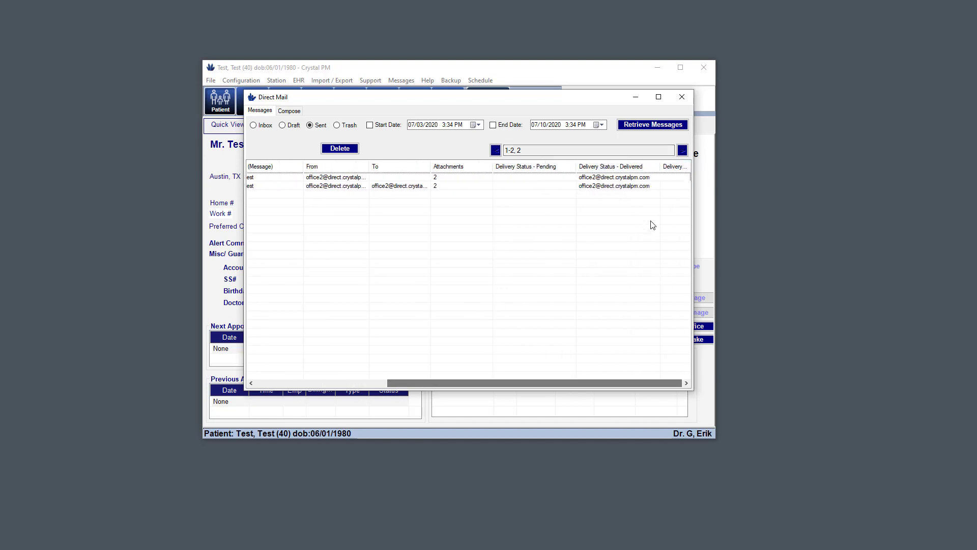
drag(689, 163, 799, 170)
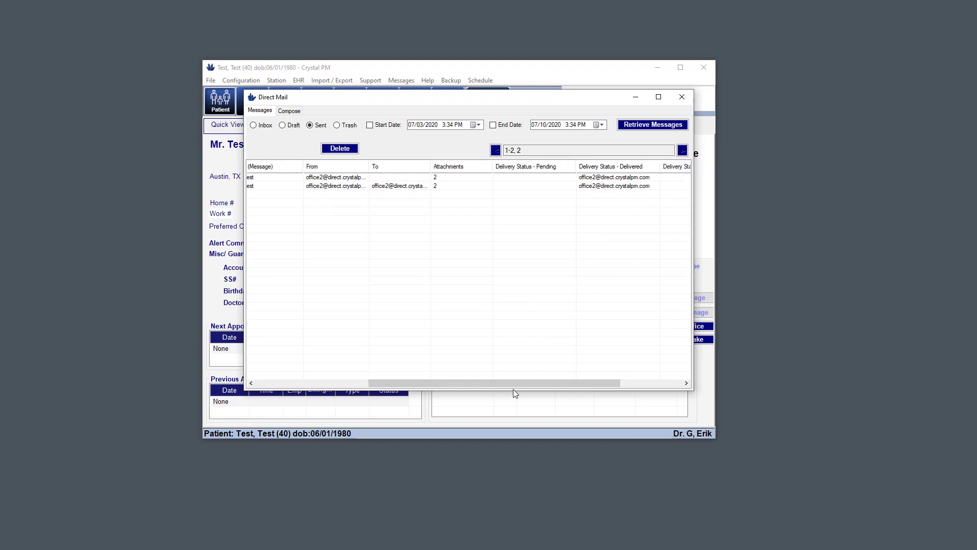
drag(529, 383, 625, 382)
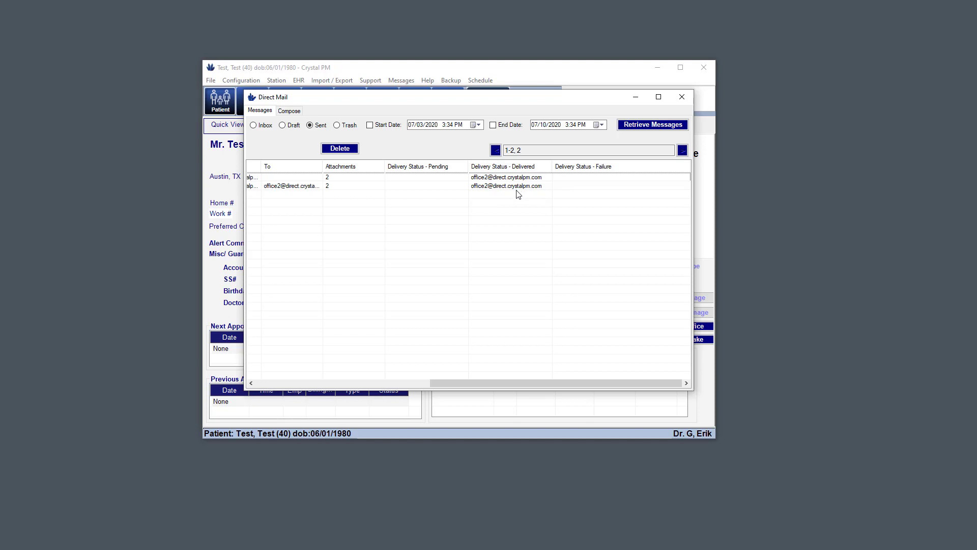
- Compare both sent messages, each with 2 attachments, confirming both are delivered
click(529, 178)
click(530, 185)
click(533, 178)
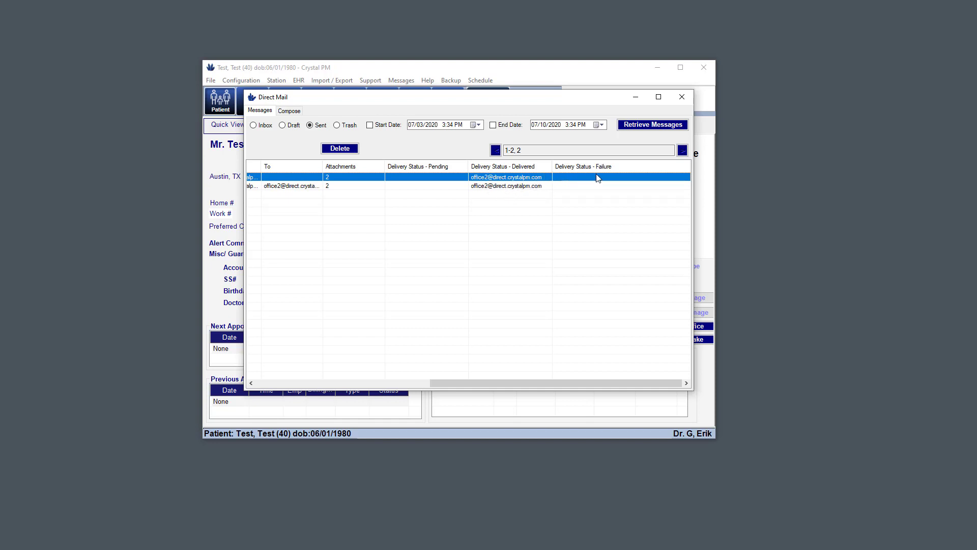
click(533, 187)
click(533, 176)
click(566, 185)
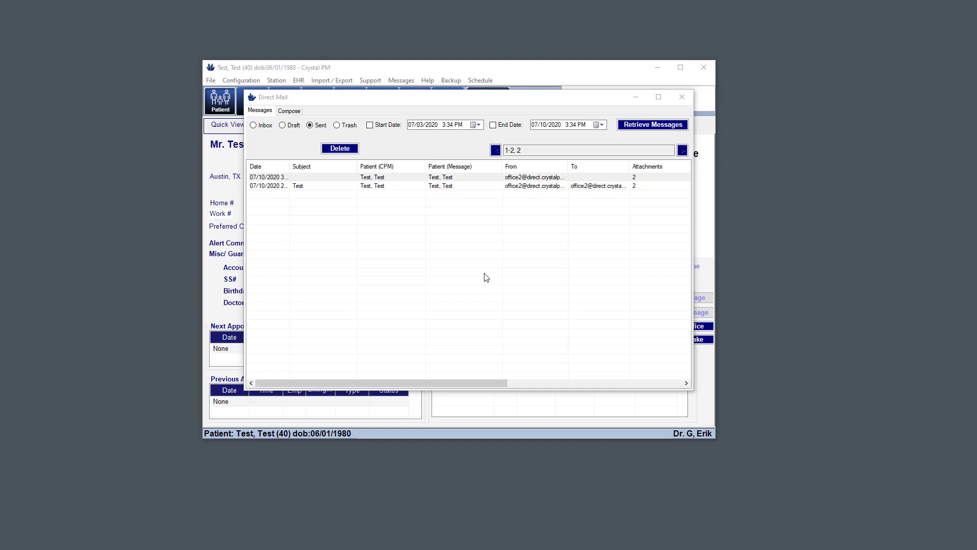
- Filter the Inbox to Unread to Me Only and bring up Mark as Read for its single message
click(266, 125)
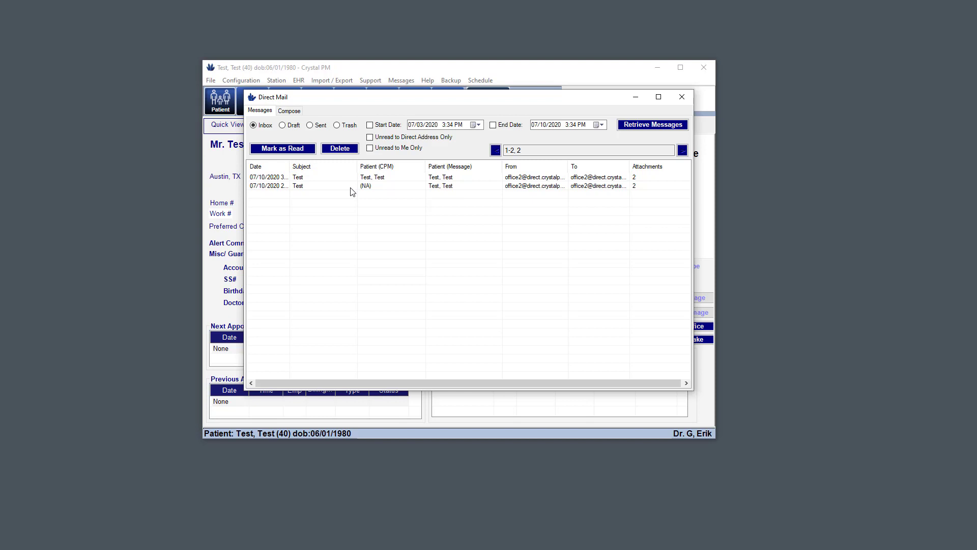
click(395, 141)
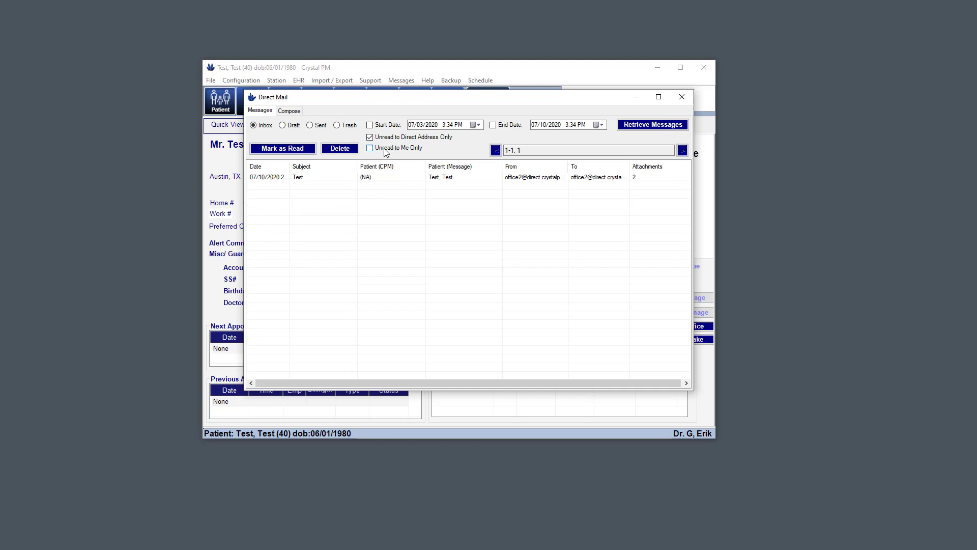
click(385, 149)
click(299, 151)
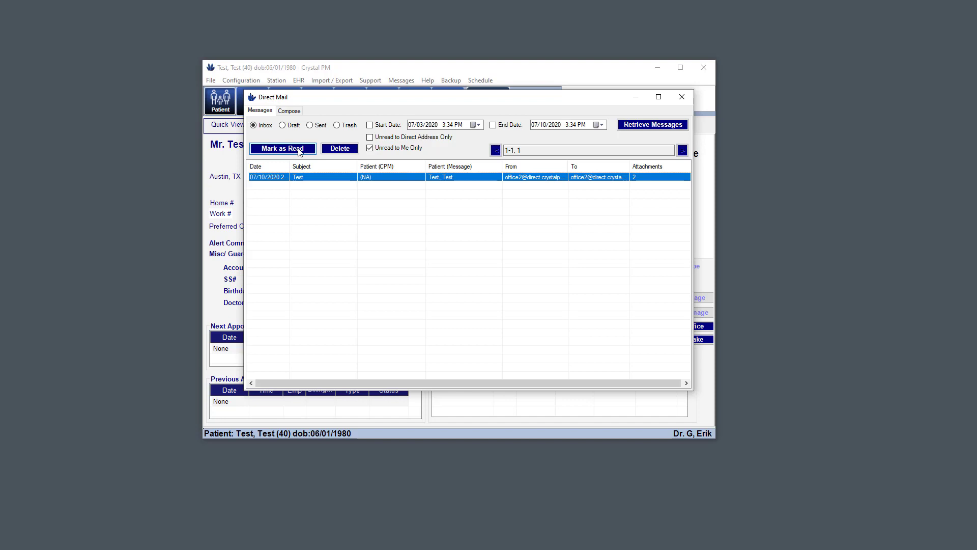
click(300, 151)
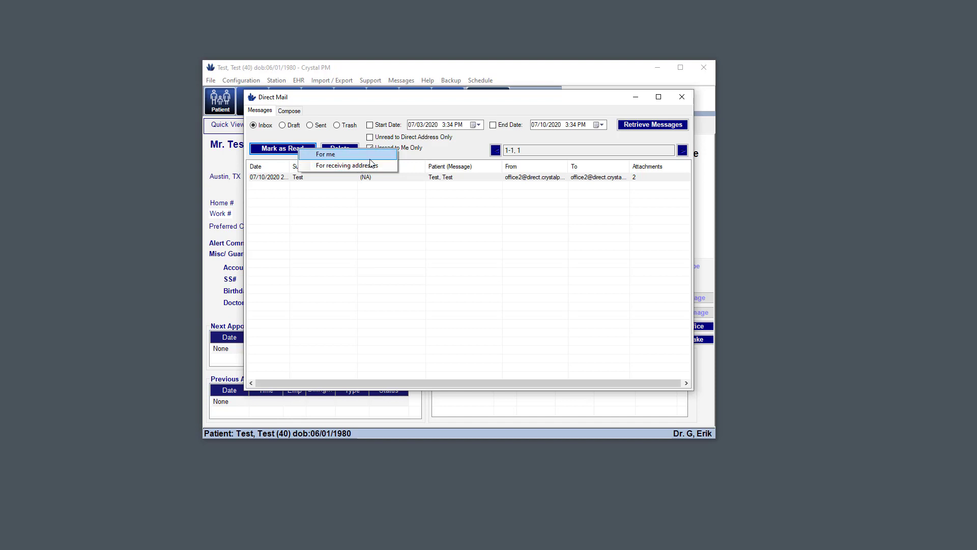
- Mark the message read for me, clear the unread filter, then view the empty Drafts list
click(368, 158)
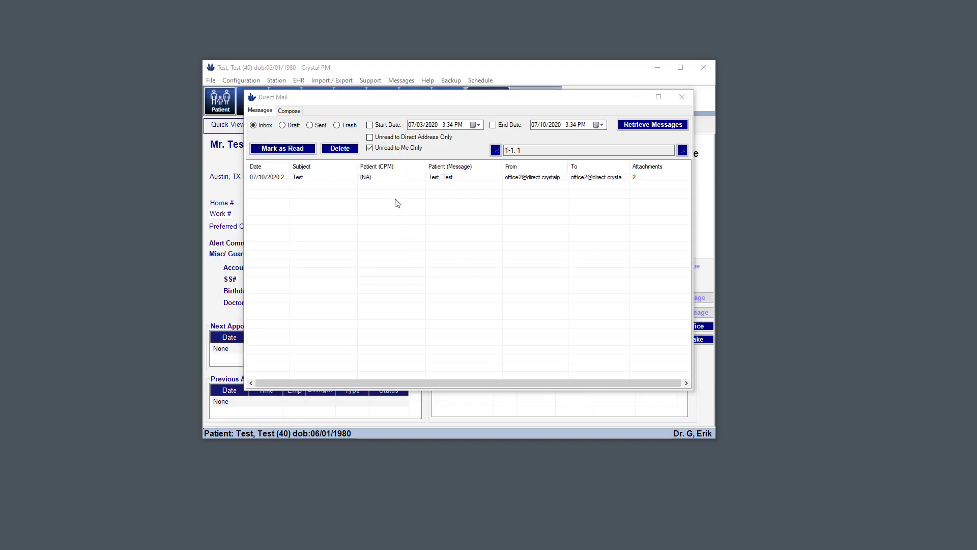
click(397, 148)
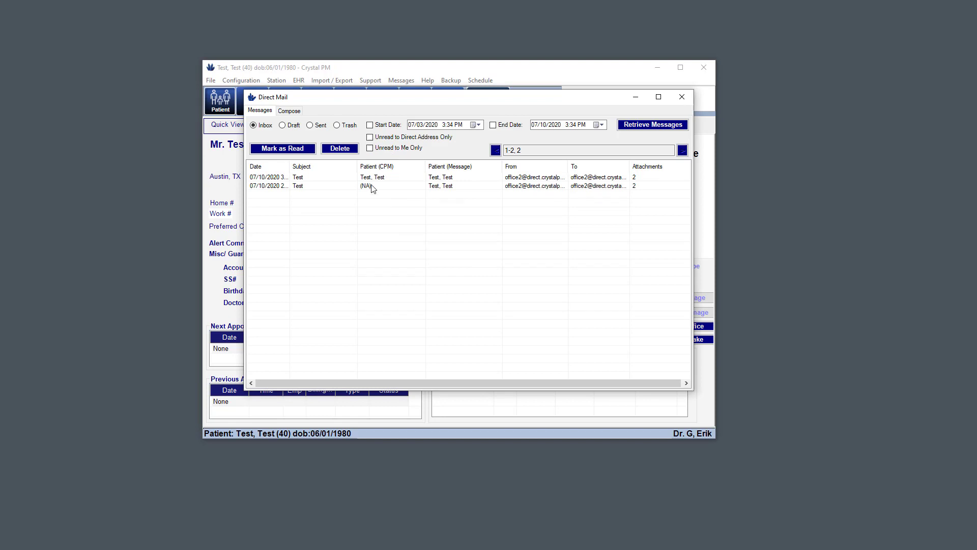
click(374, 178)
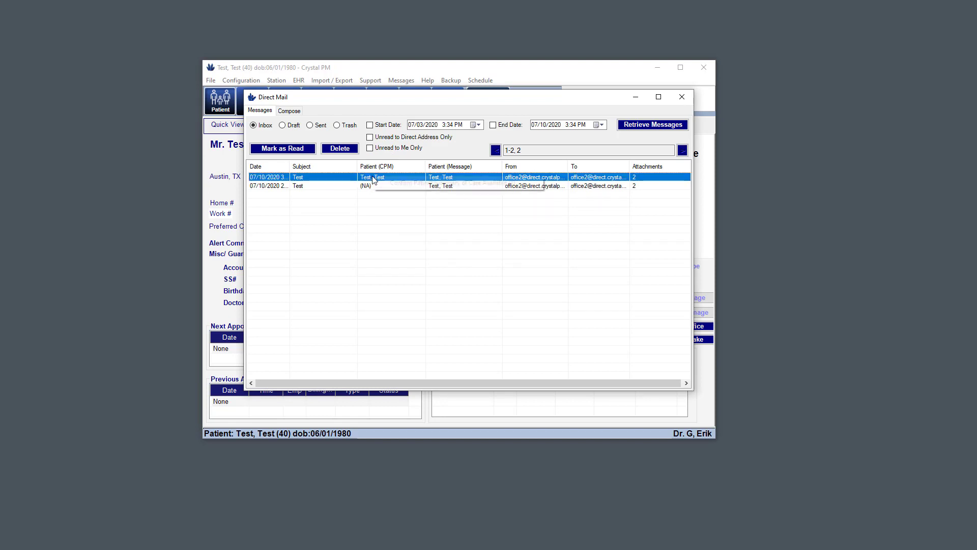
right_click(375, 179)
click(359, 176)
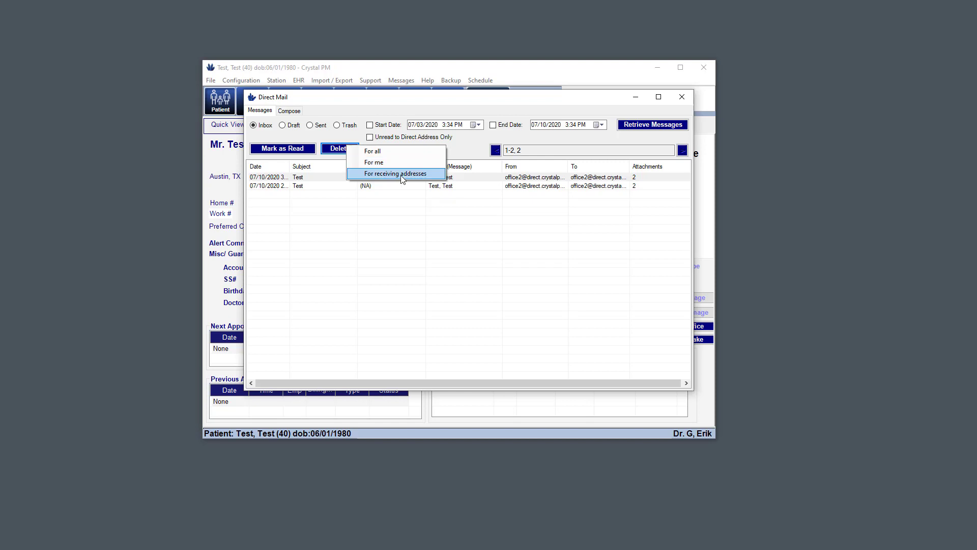
click(402, 175)
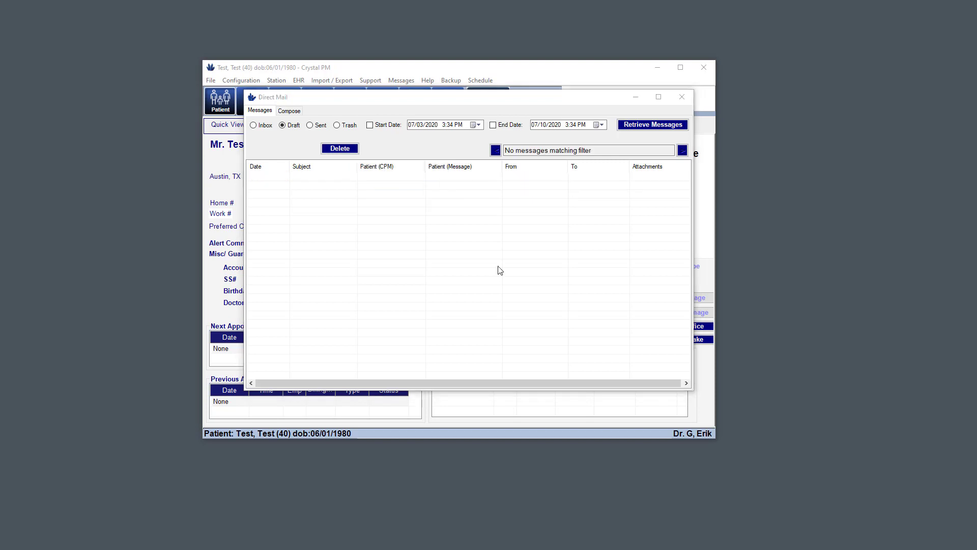
- Reopen the received Summary of Care message, preview ccd.html, and bring up its Import options
click(265, 125)
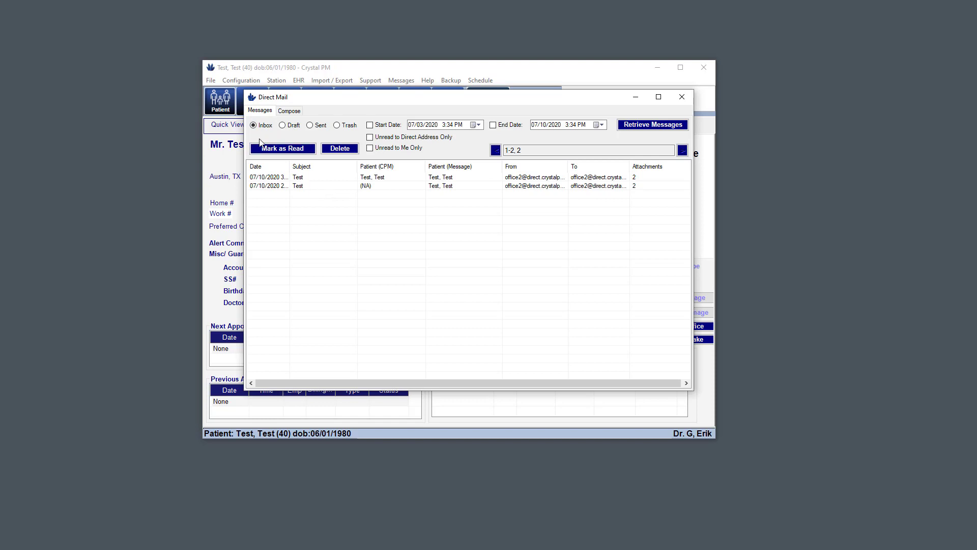
double_click(311, 179)
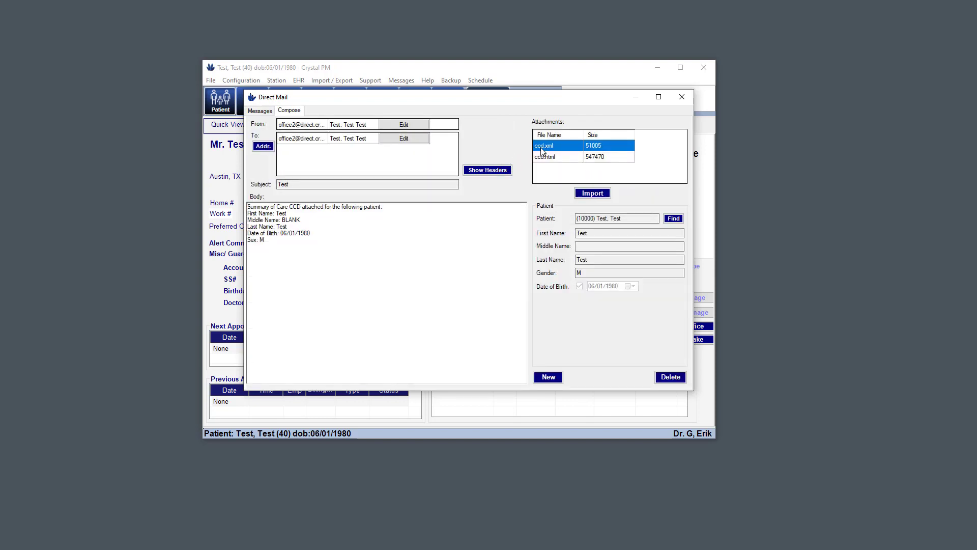
click(549, 161)
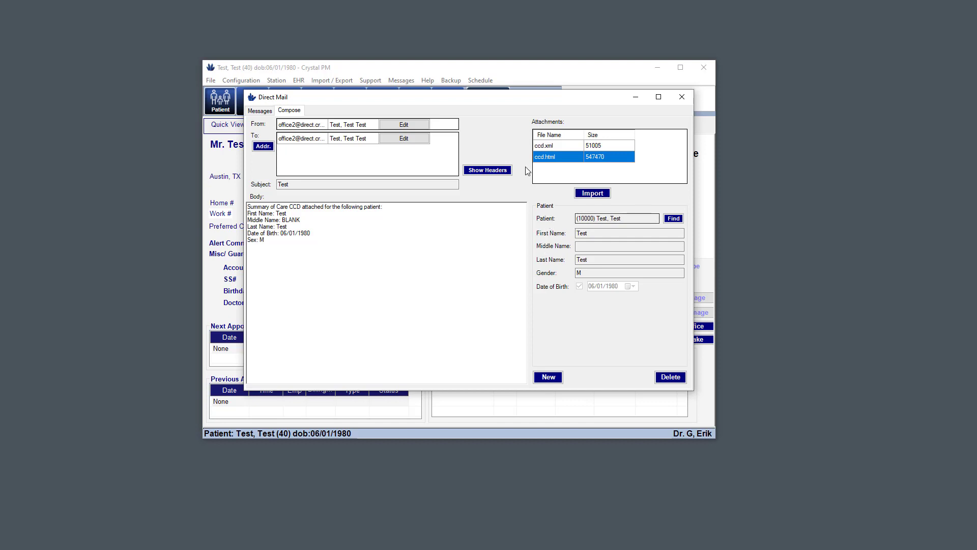
double_click(553, 161)
click(583, 197)
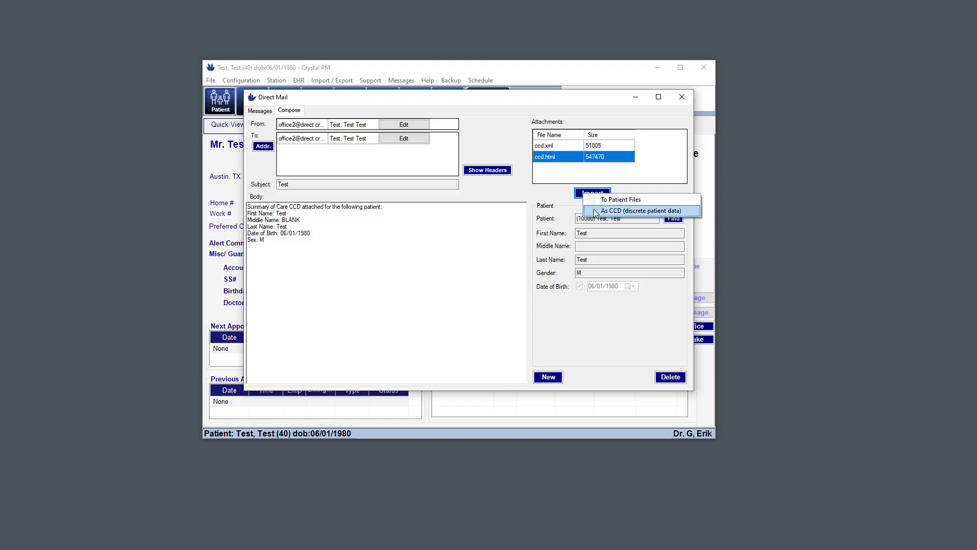
- Import ccd.html To Patient Files with the description 'test'
click(643, 200)
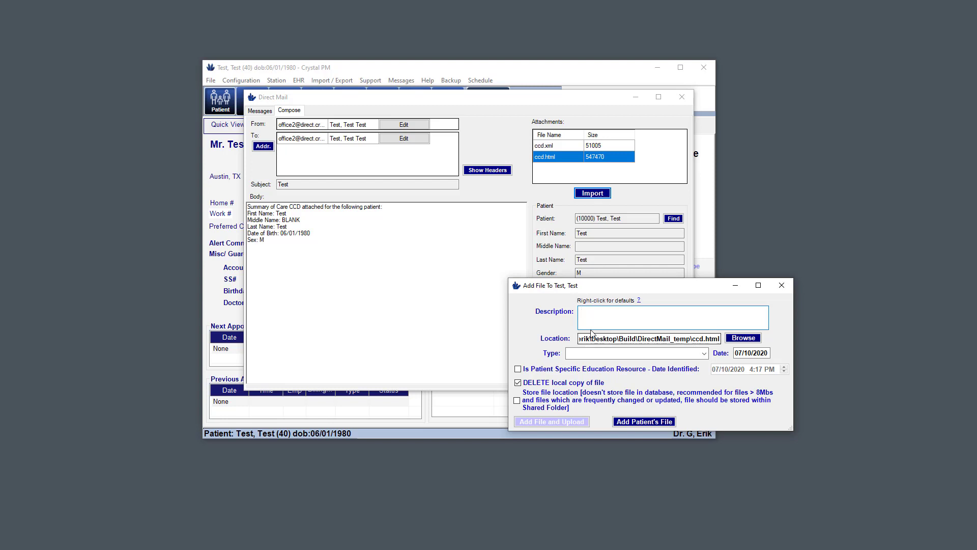
text(test)
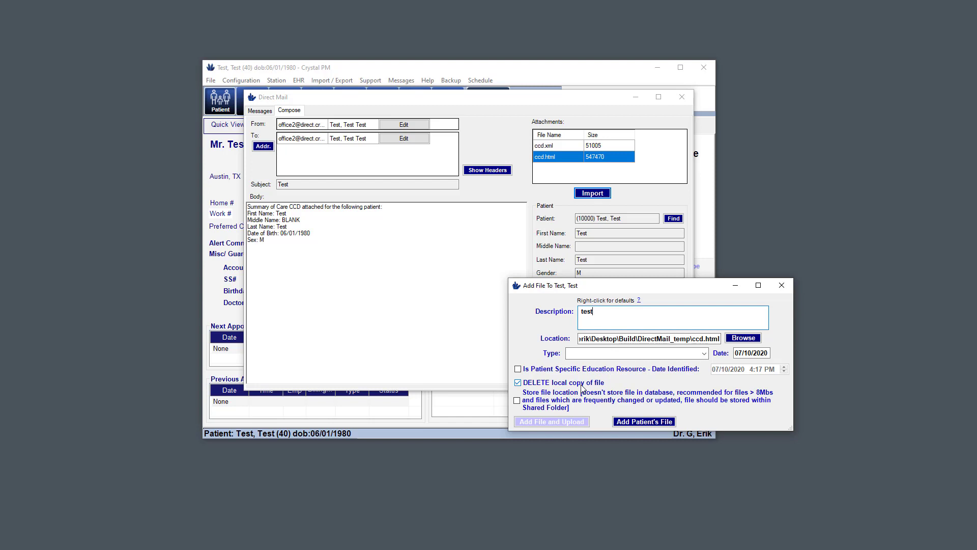
click(625, 422)
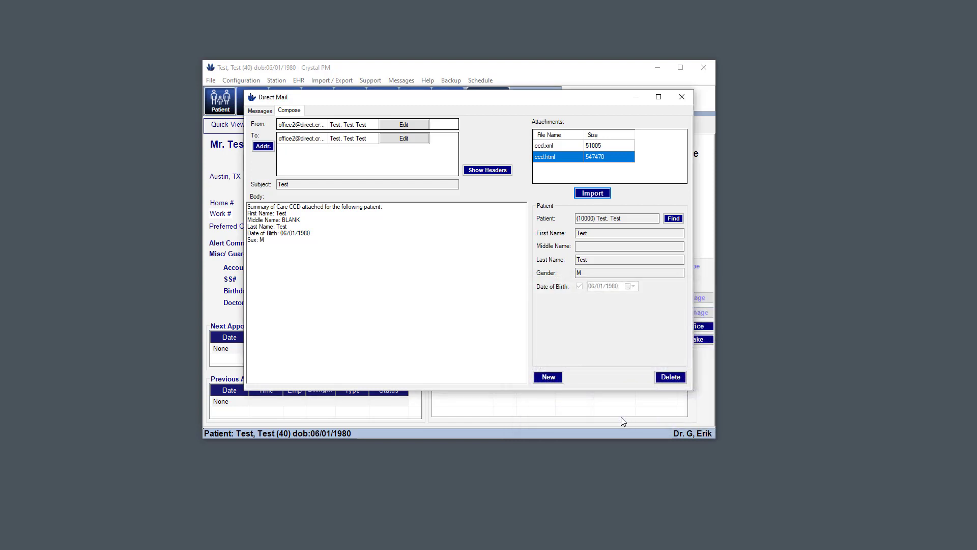
click(589, 193)
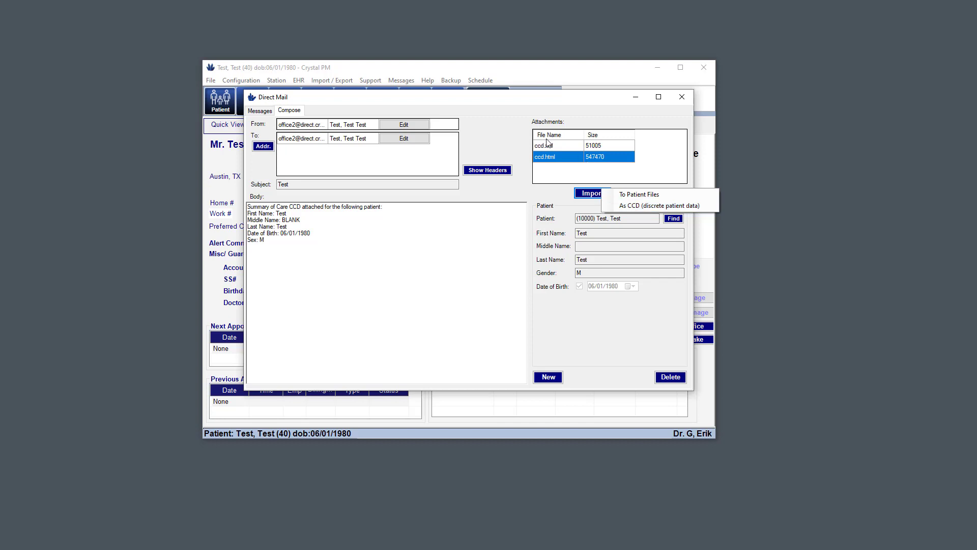
- Import ccd.xml As CCD discrete patient data, skipping validation, to load its Encounter Summary
click(651, 161)
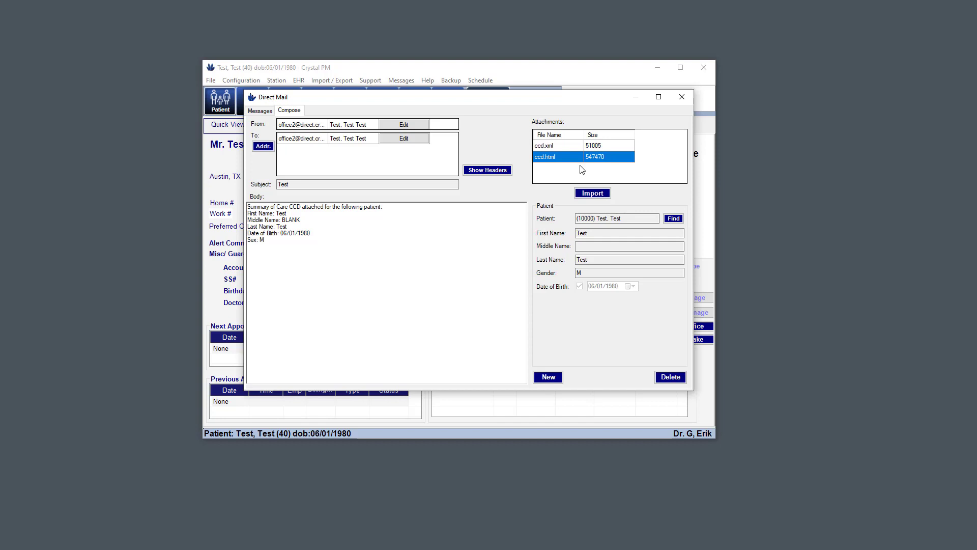
click(567, 146)
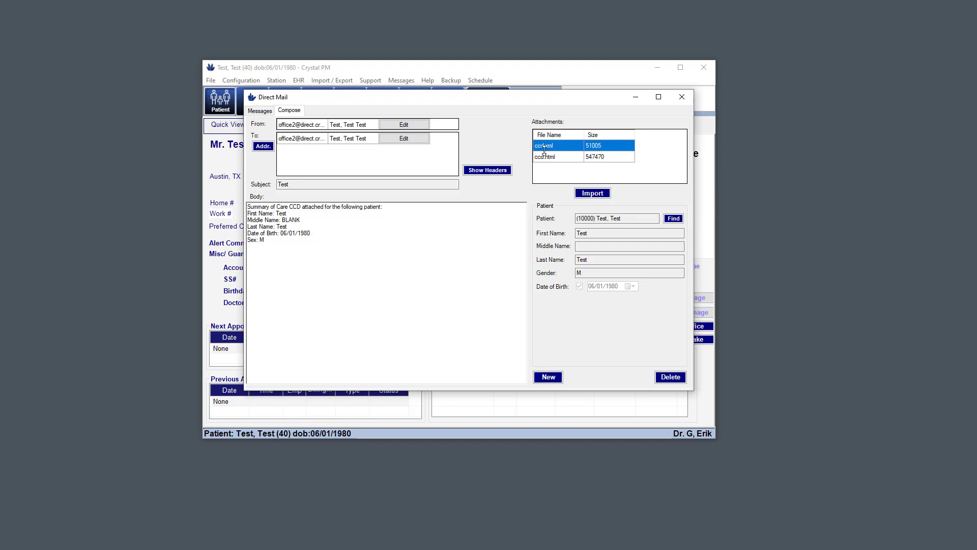
click(589, 194)
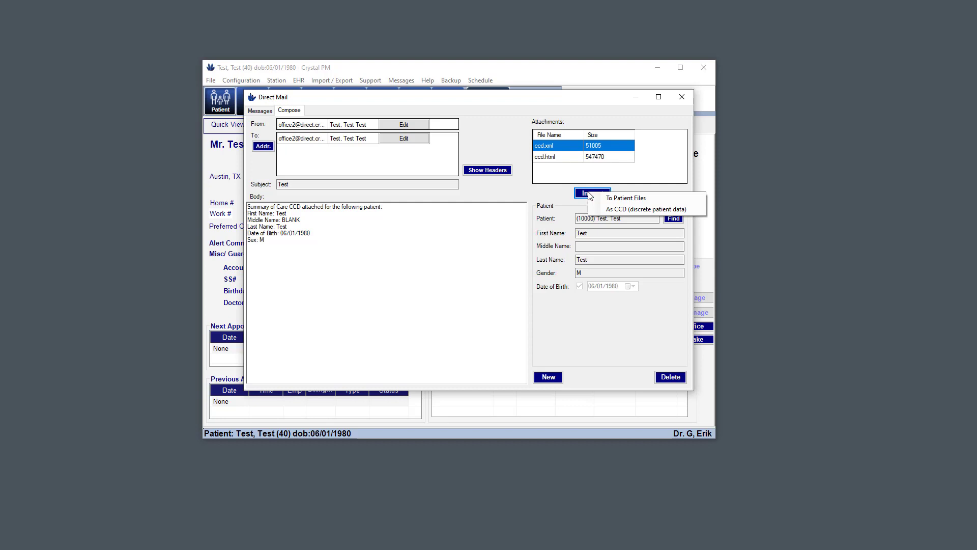
click(634, 209)
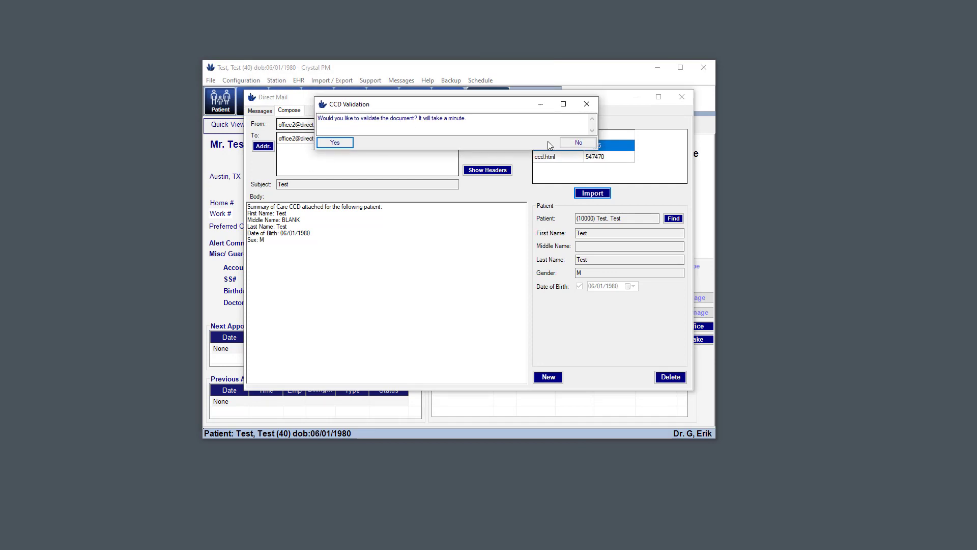
click(570, 144)
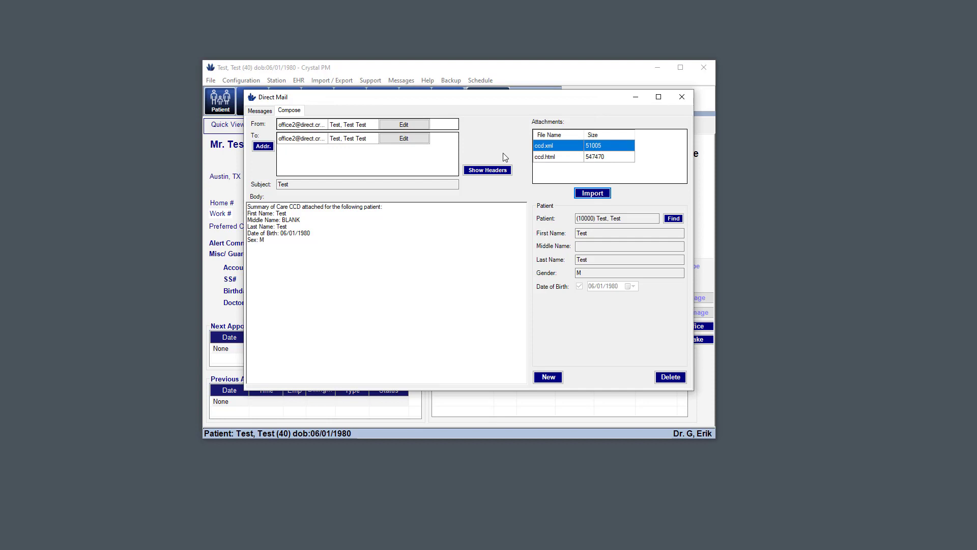
click(593, 193)
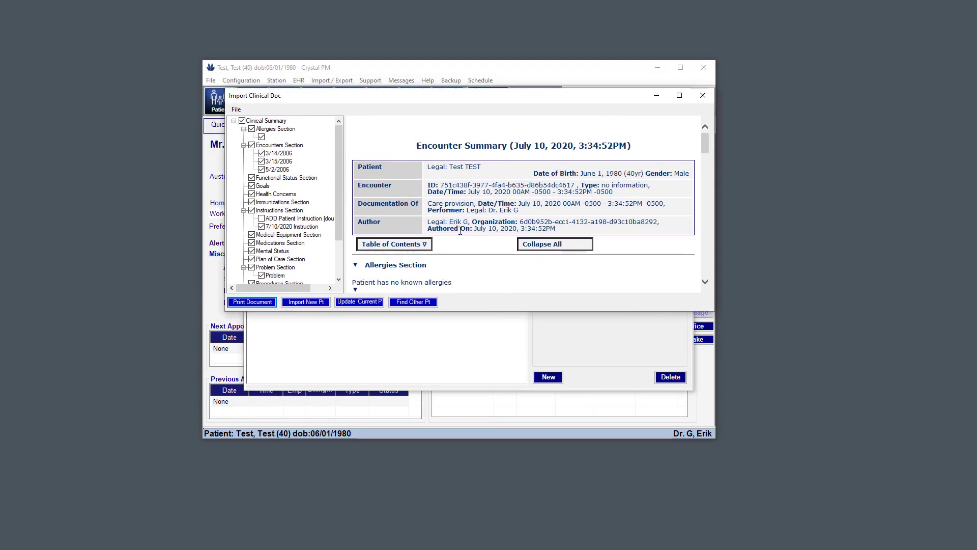
mouse_move(391, 244)
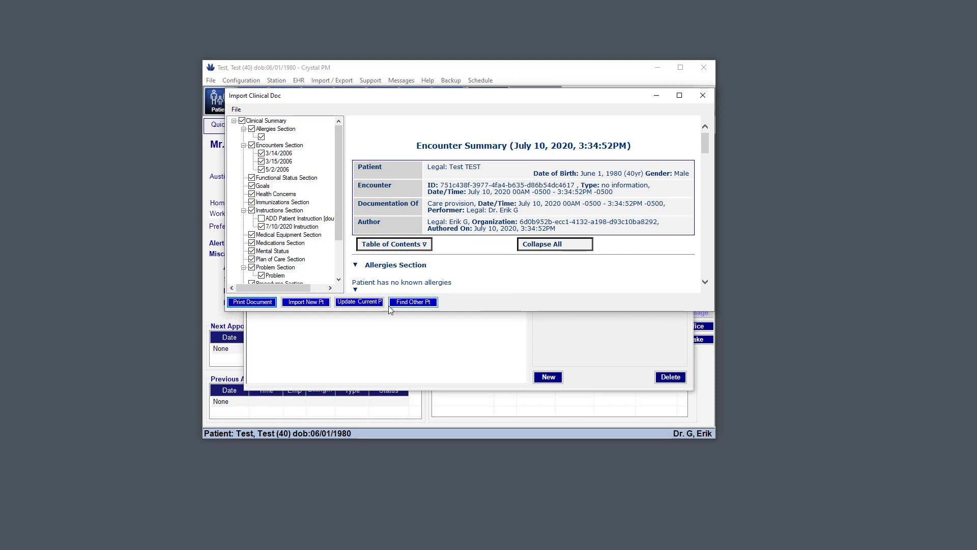